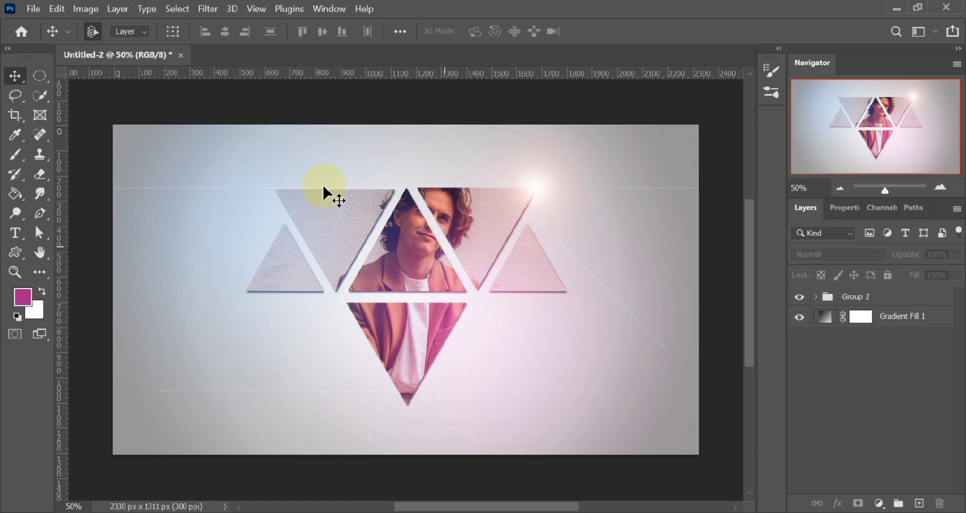
- Create a new white-background document of 2332 x 1311 pixels at 300 pixels/inch in RGB Color
{"action": "left_click", "coordinate": [32, 10]}
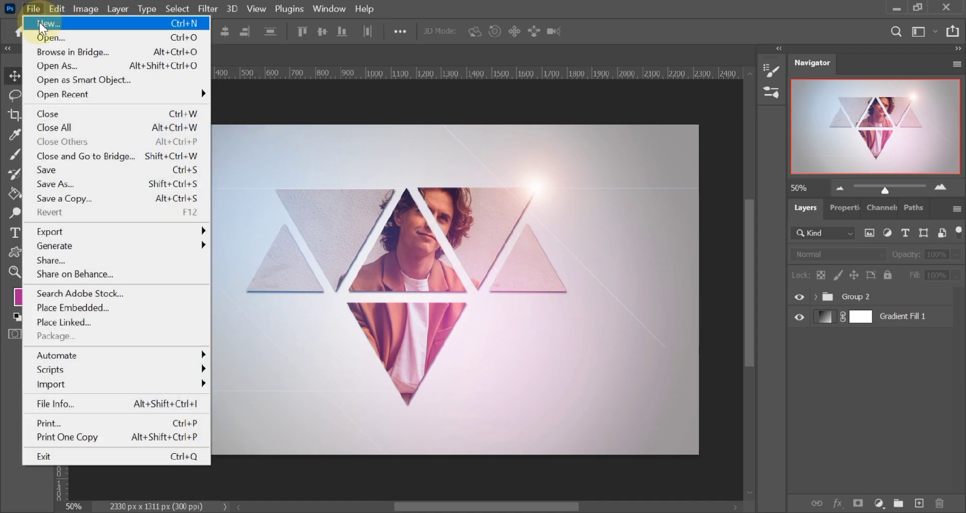
{"action": "left_click", "coordinate": [39, 23]}
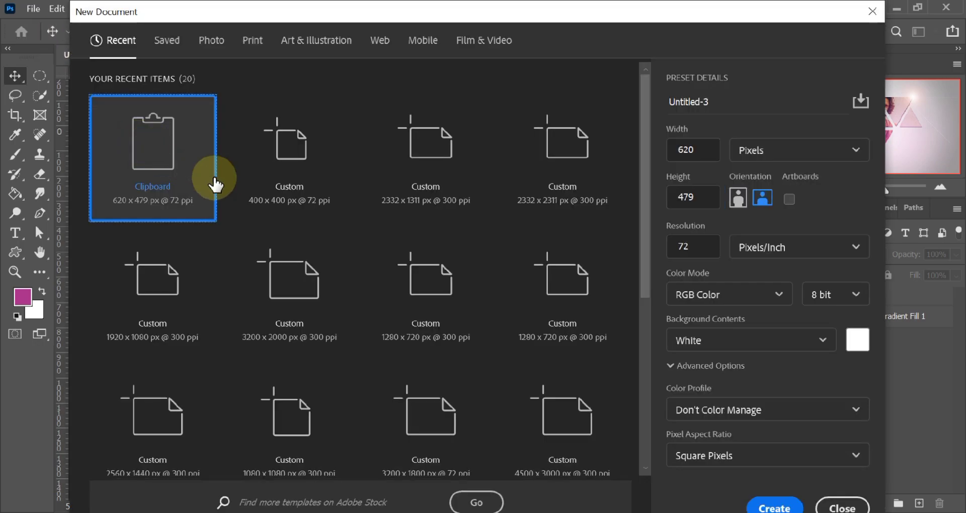
{"action": "left_click", "coordinate": [390, 184]}
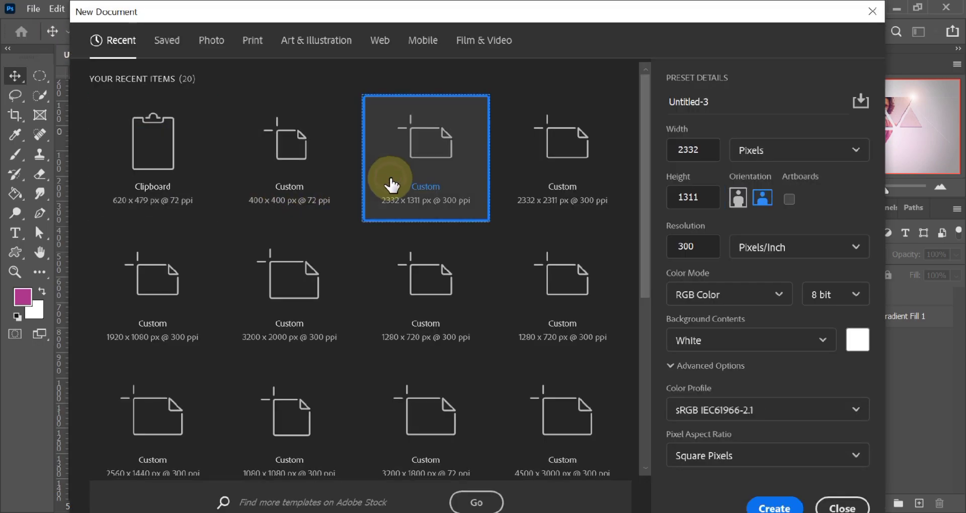
{"action": "left_click", "coordinate": [700, 153]}
{"action": "left_click", "coordinate": [702, 199]}
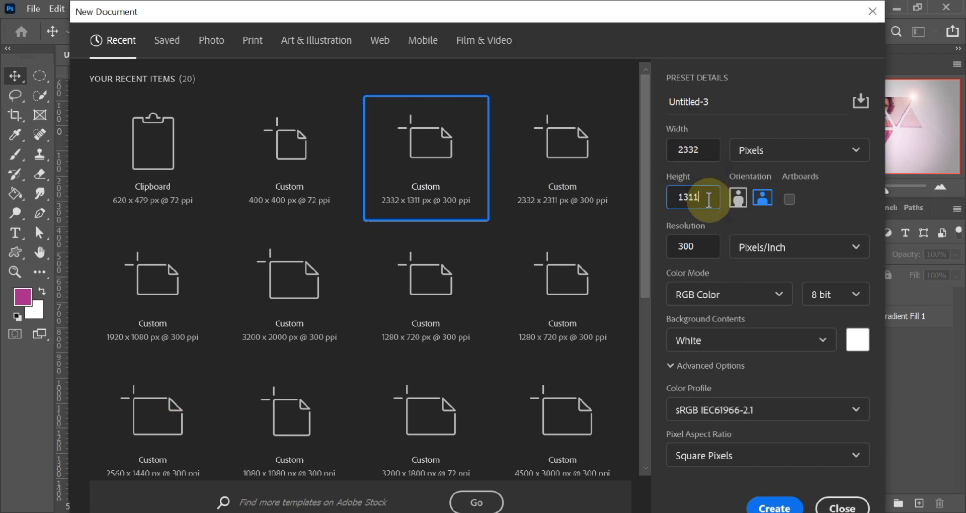
{"action": "left_click", "coordinate": [700, 248]}
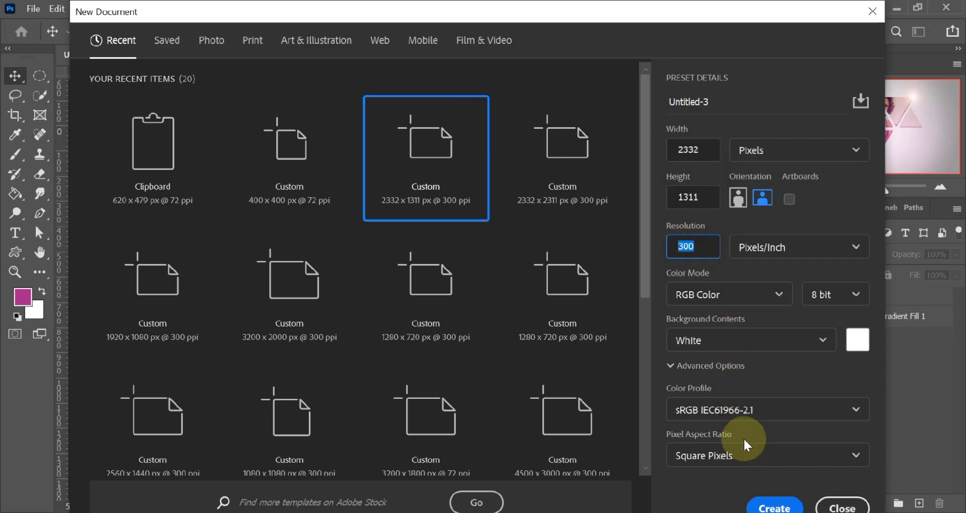
{"action": "left_click", "coordinate": [763, 505]}
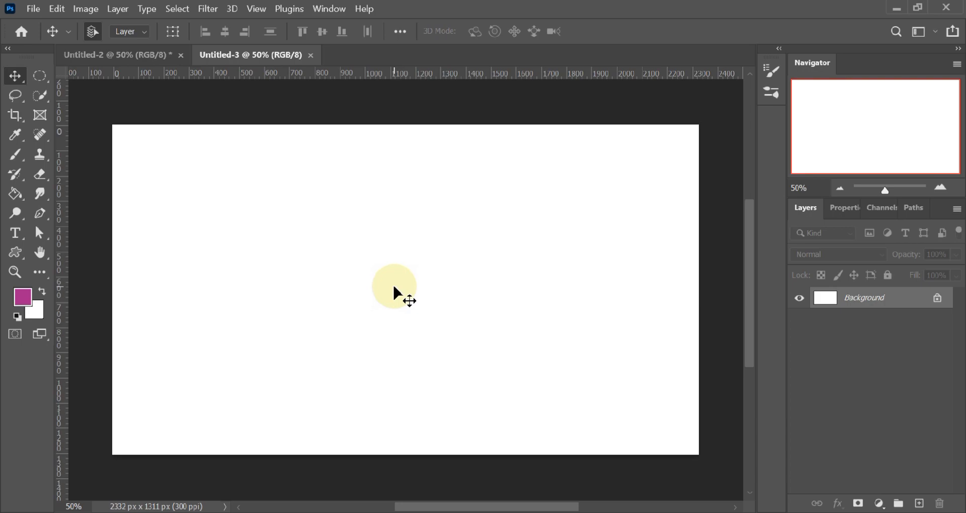
- Add a gradient fill layer and load the Black, White preset from the Basics group for its gradient
{"action": "left_click", "coordinate": [882, 504]}
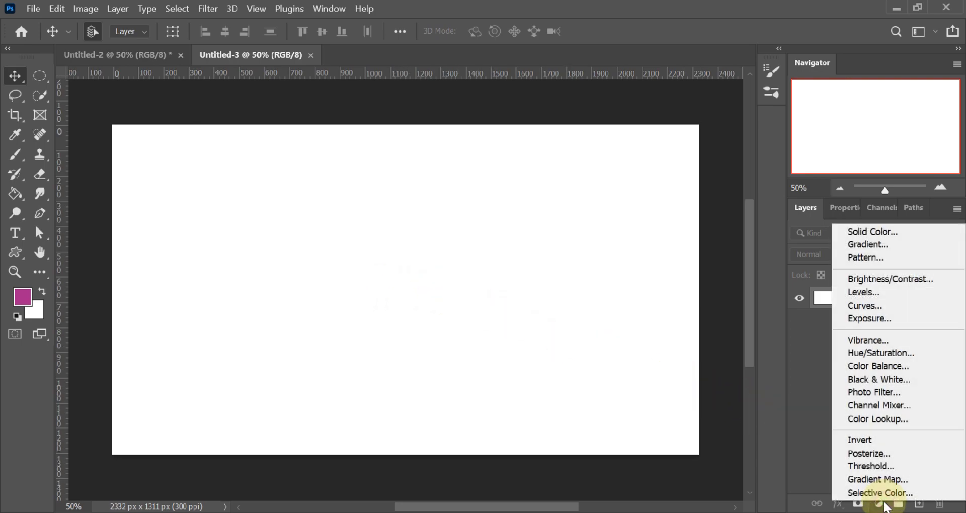
{"action": "left_click", "coordinate": [862, 245]}
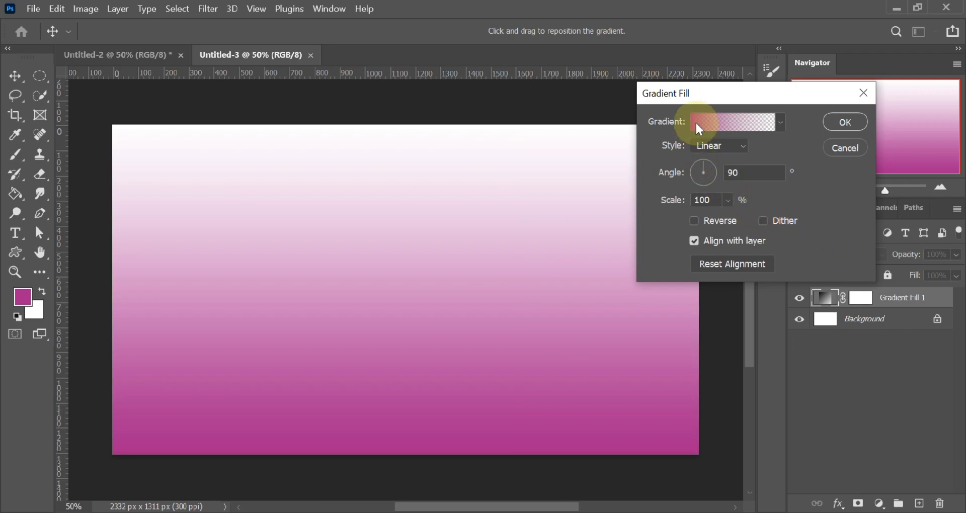
{"action": "left_click", "coordinate": [698, 126]}
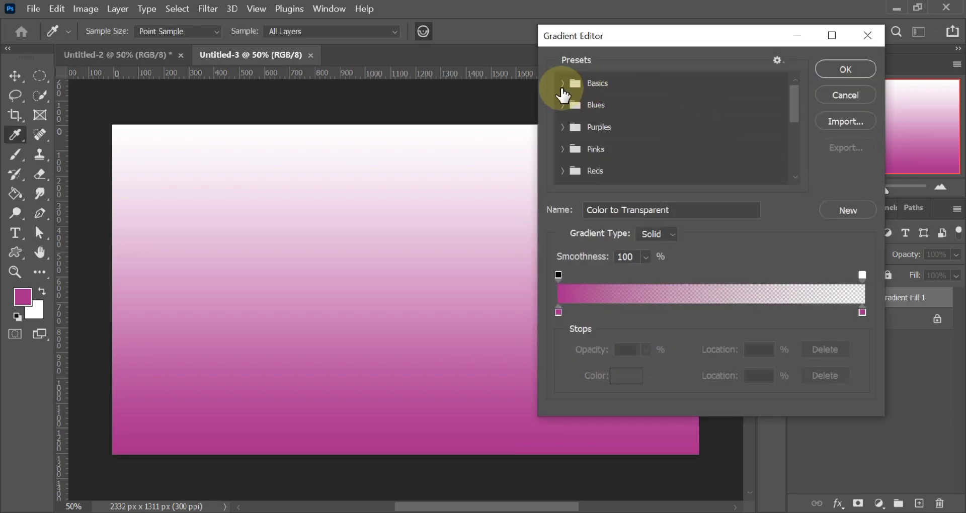
{"action": "left_click", "coordinate": [562, 84]}
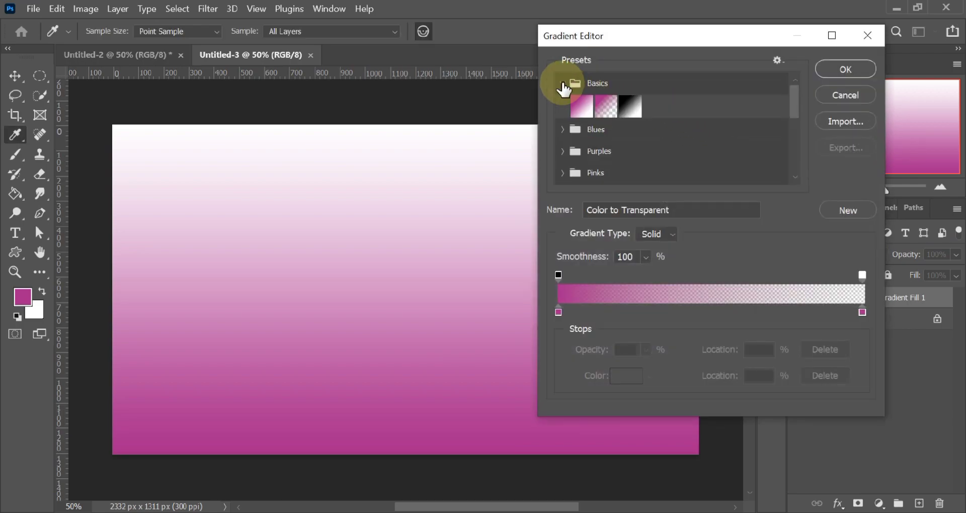
{"action": "left_click", "coordinate": [628, 105]}
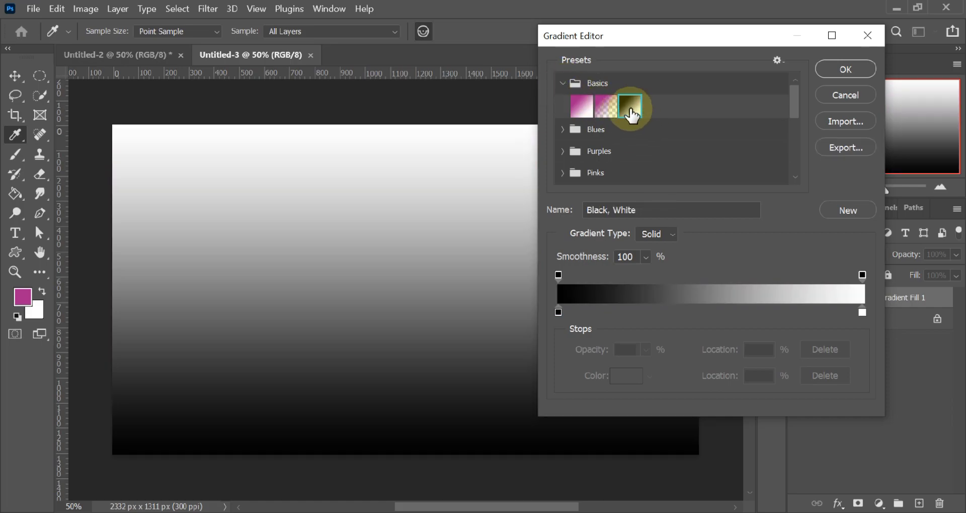
- Set the gradient's starting black colour stop to 918f8f
{"action": "left_click", "coordinate": [559, 311]}
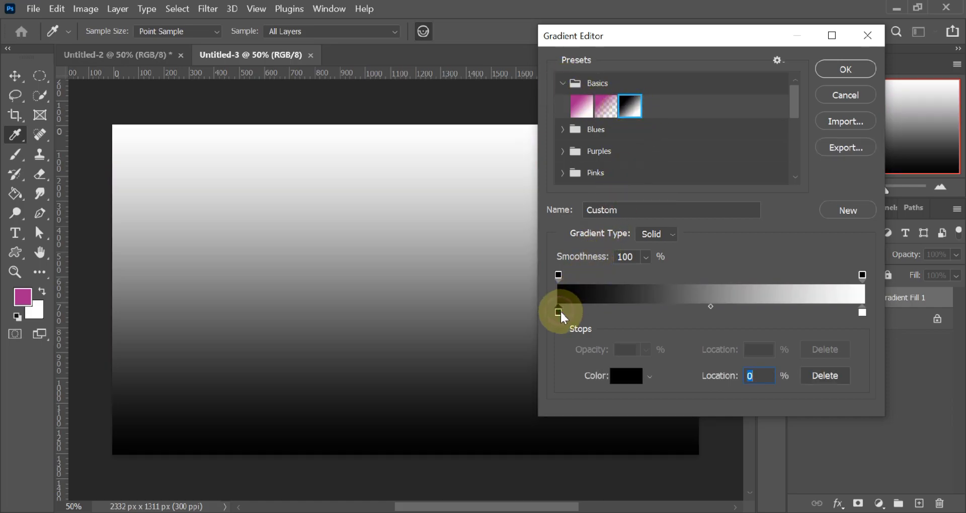
{"action": "left_click", "coordinate": [623, 376]}
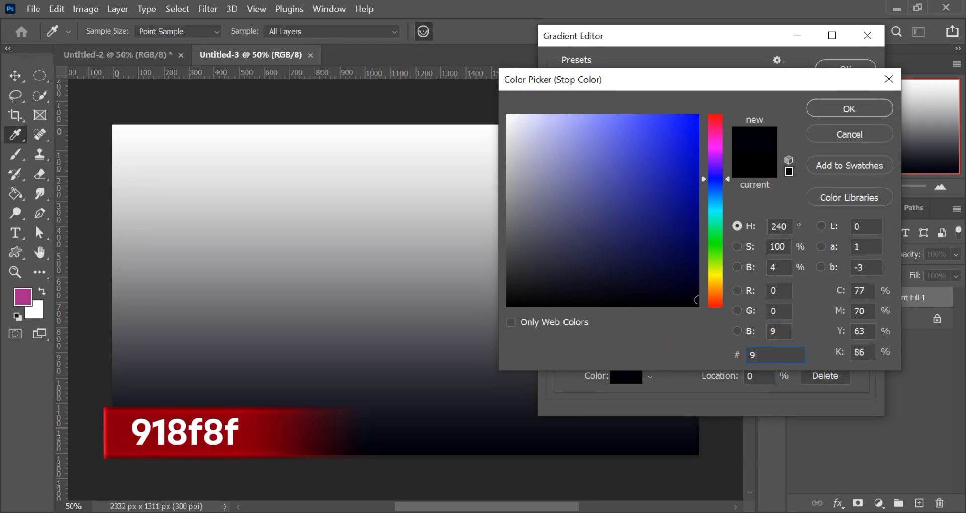
{"action": "double_click", "coordinate": [795, 355]}
{"action": "type", "text": "918"}
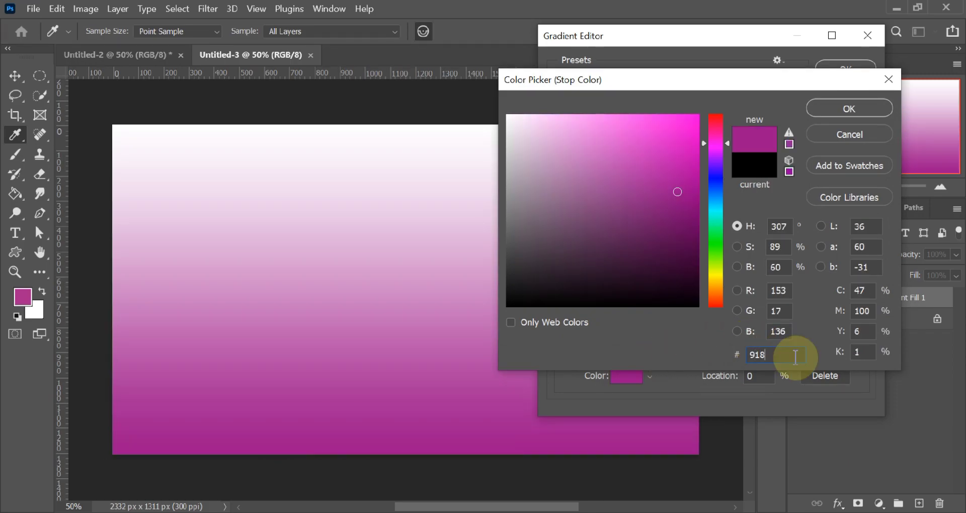
{"action": "type", "text": "f8f"}
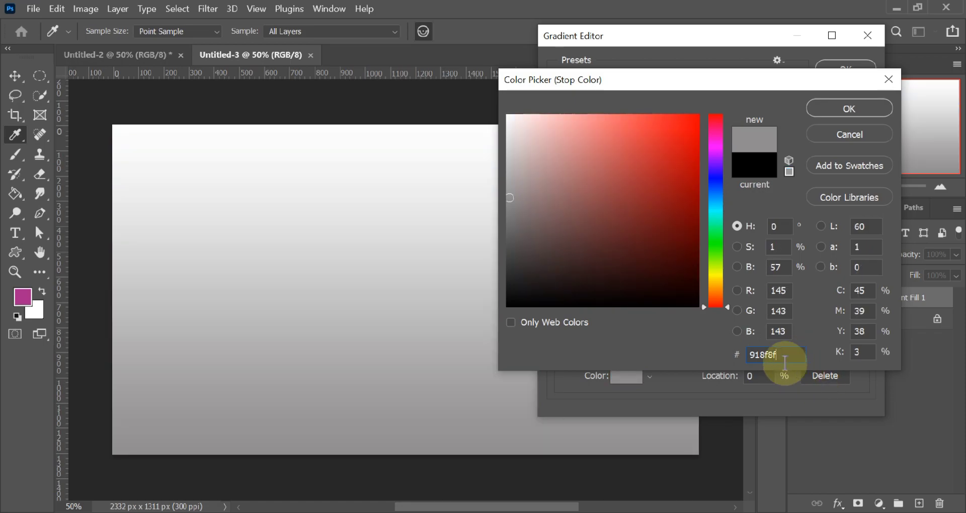
{"action": "left_click", "coordinate": [842, 108]}
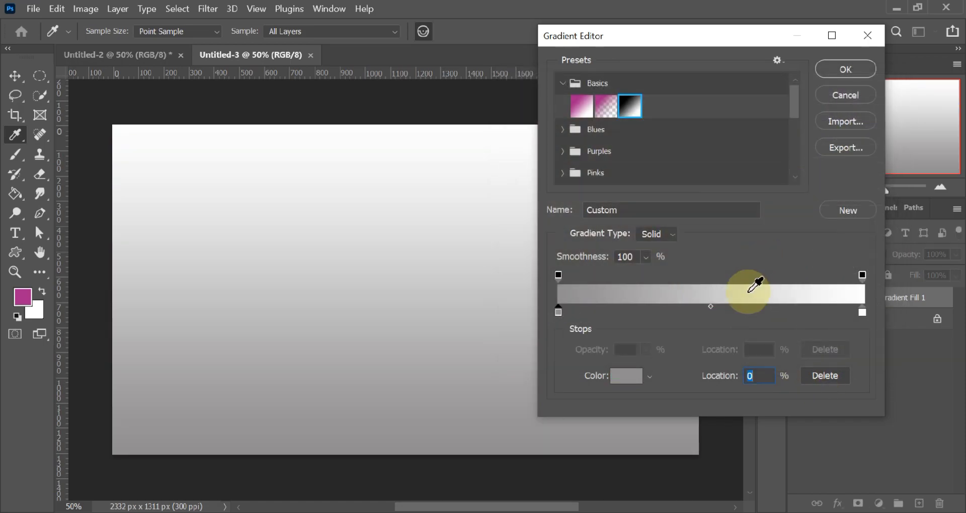
- Add a middle colour stop to the gradient at 30% location and colour it b1b0b0
{"action": "left_click", "coordinate": [696, 313]}
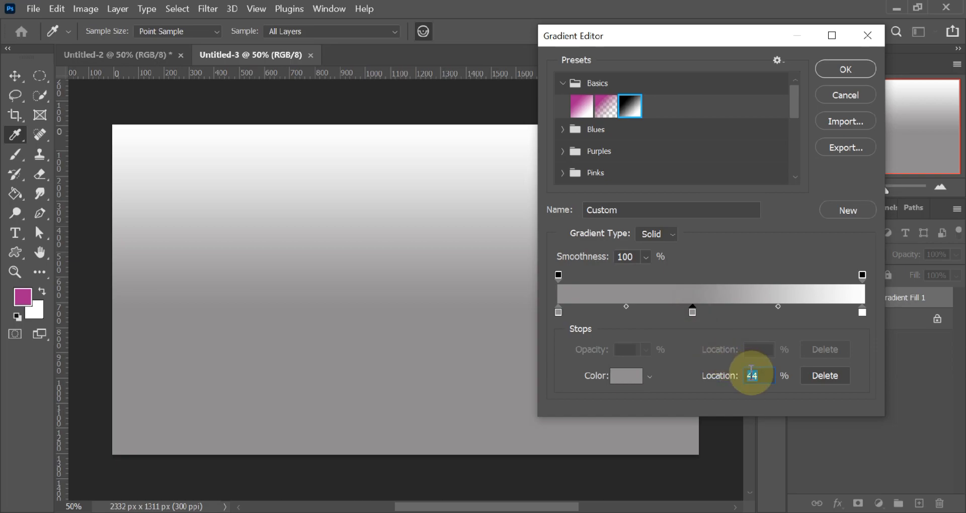
{"action": "type", "text": "30"}
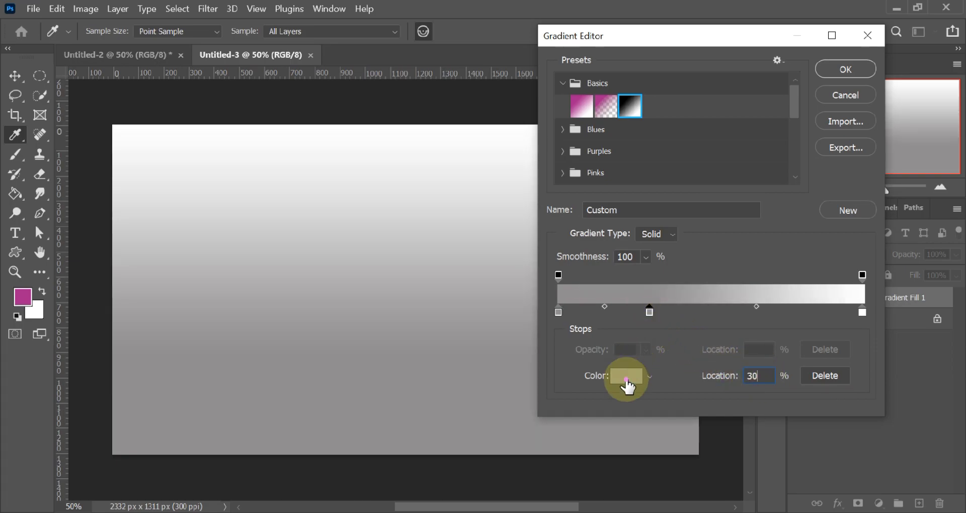
{"action": "left_click", "coordinate": [626, 376]}
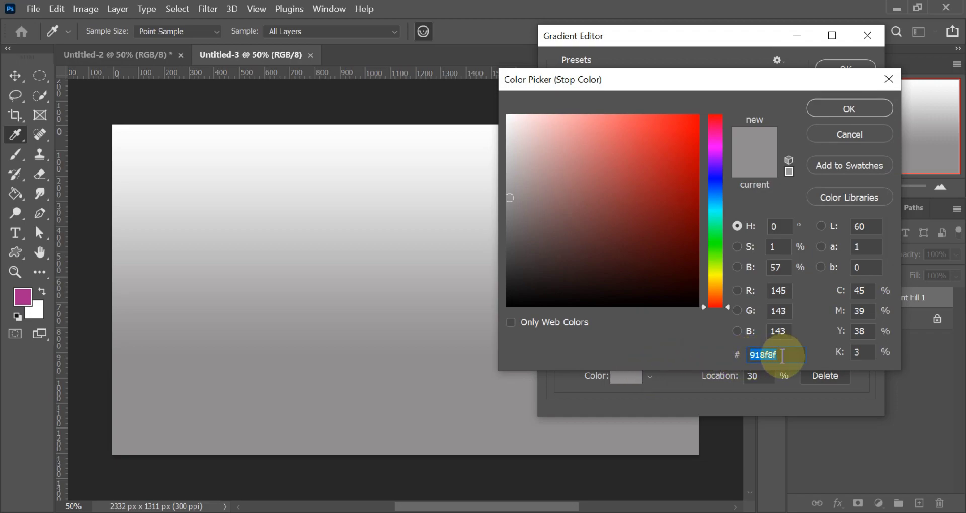
{"action": "key", "text": "BackSpace"}
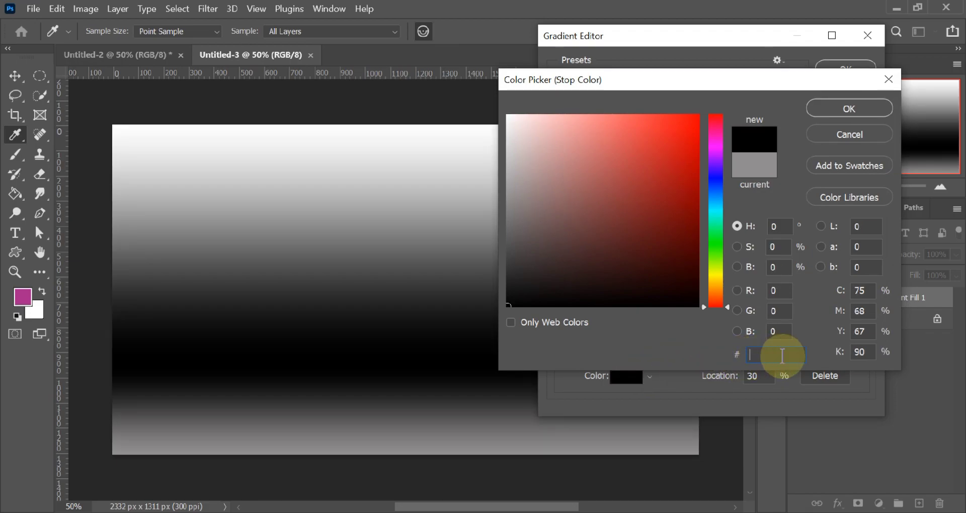
{"action": "type", "text": "b1b"}
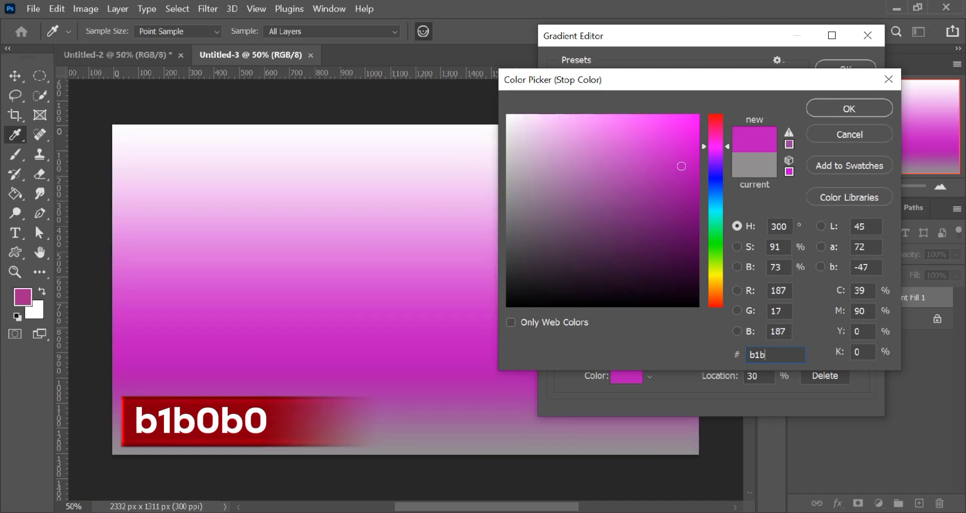
{"action": "type", "text": "0b0"}
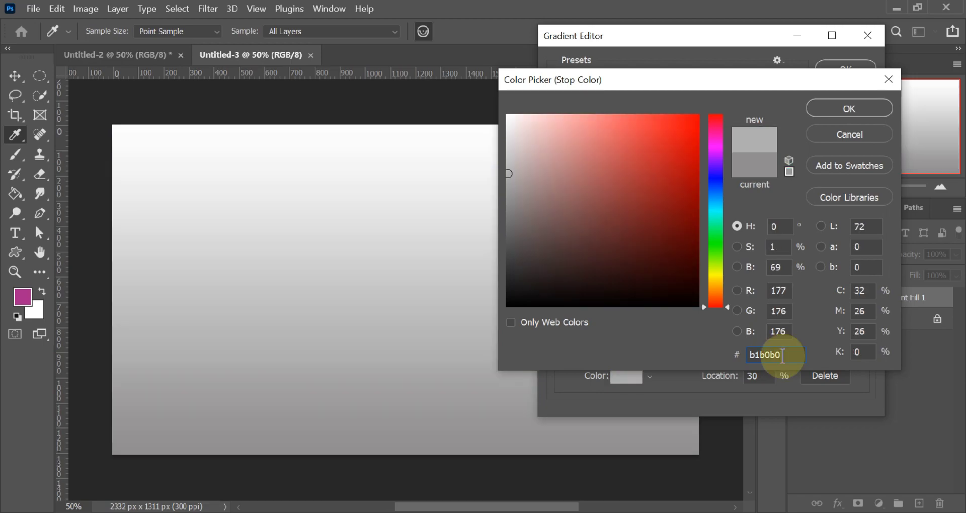
{"action": "left_click", "coordinate": [837, 109]}
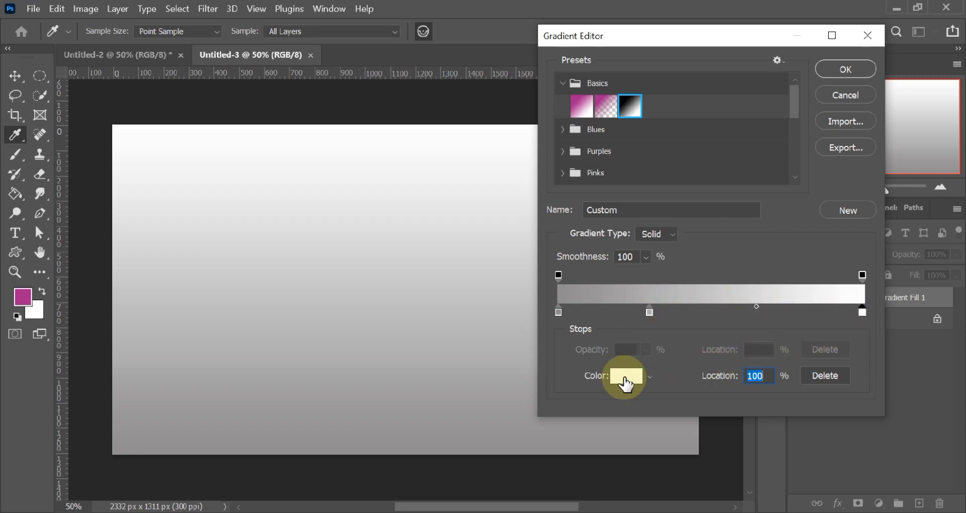
- Set the gradient's end colour stop at 100% to f0efef and accept the edited gradient
{"action": "left_click", "coordinate": [626, 378]}
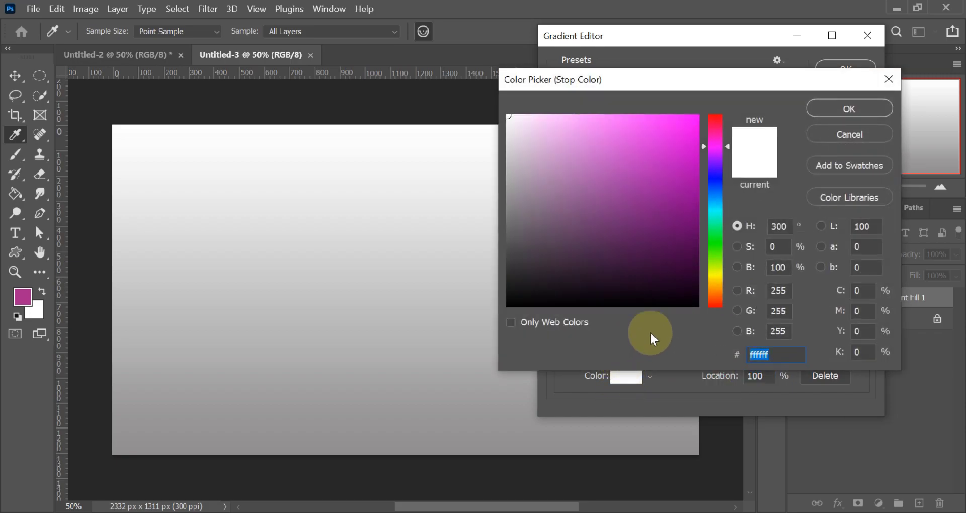
{"action": "type", "text": "f0efef"}
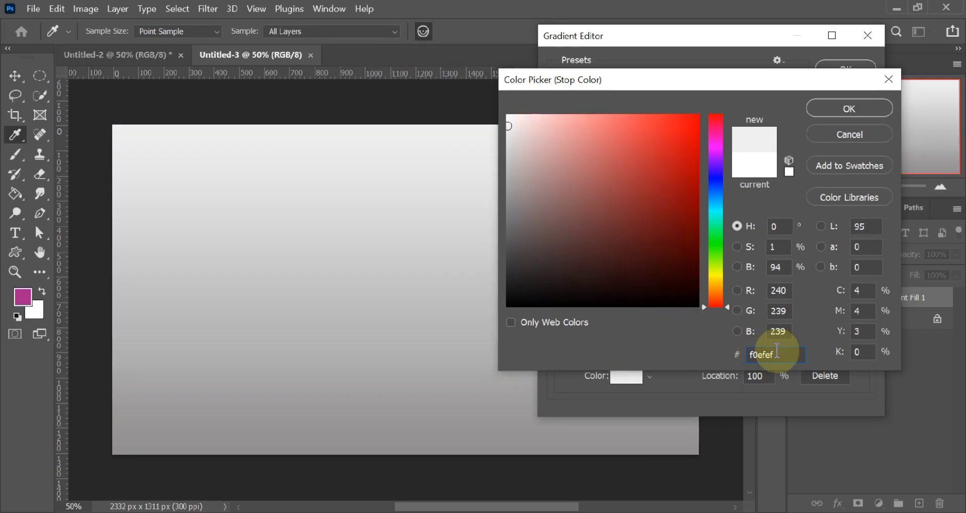
{"action": "left_click", "coordinate": [864, 116]}
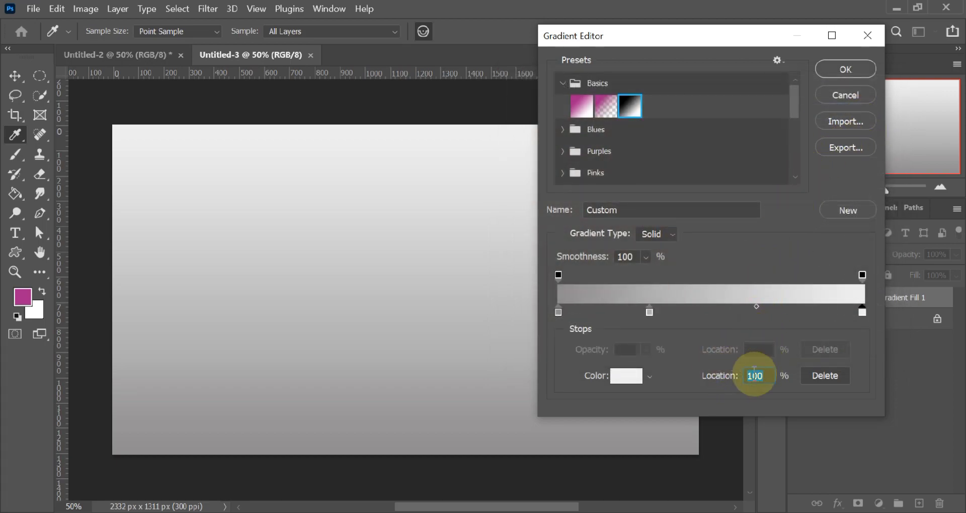
{"action": "left_click", "coordinate": [845, 68]}
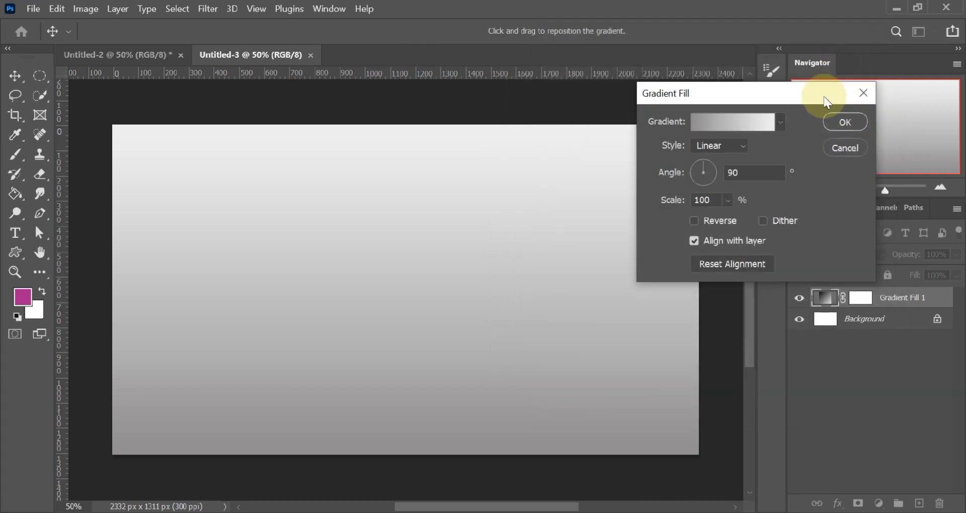
- Give the gradient fill a Radial style with a 125° angle and reverse its colours
{"action": "left_click", "coordinate": [736, 143]}
{"action": "left_click", "coordinate": [719, 170]}
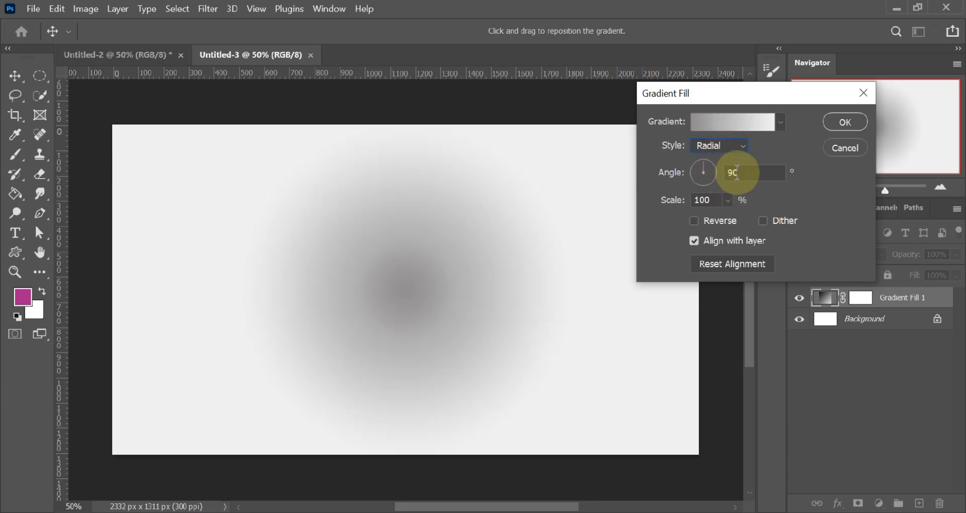
{"action": "left_click", "coordinate": [738, 173]}
{"action": "type", "text": "125"}
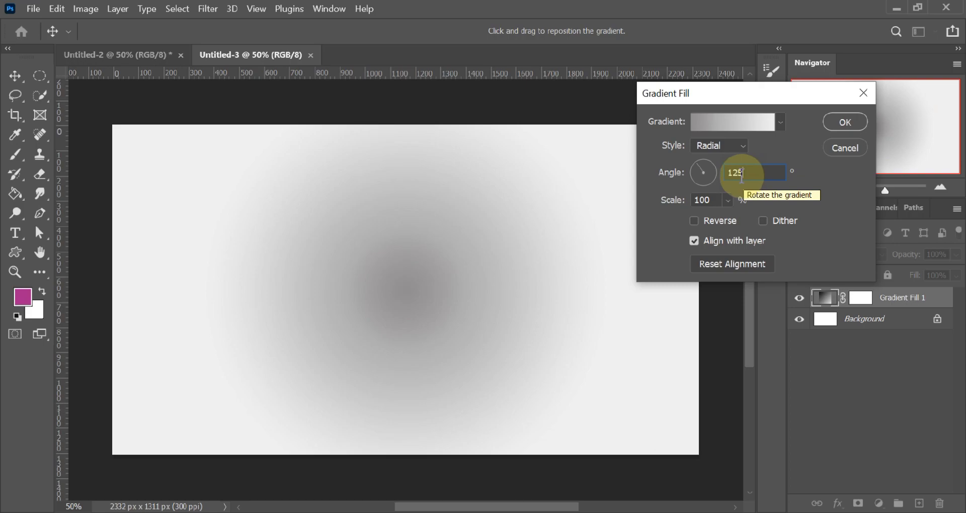
{"action": "left_click", "coordinate": [694, 221]}
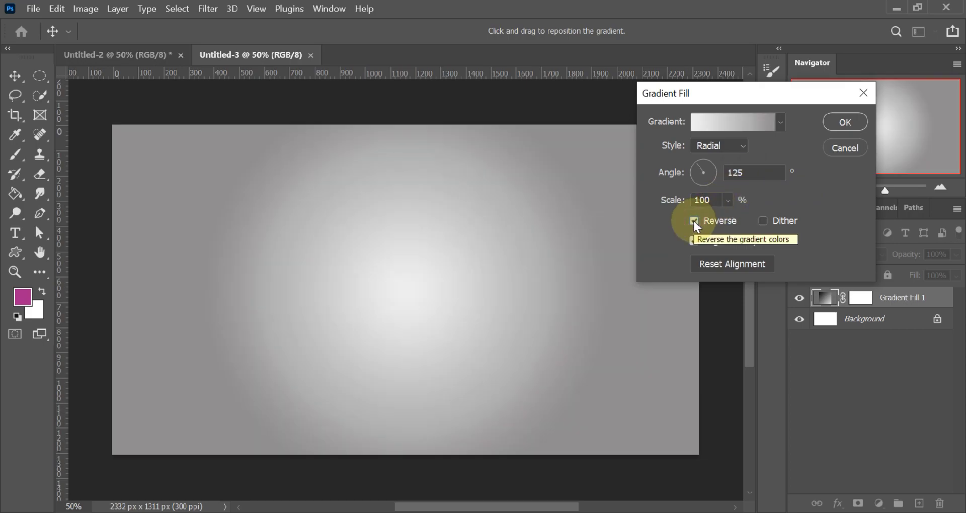
- Set the gradient fill's angle to 12° and apply the fill
{"action": "left_click", "coordinate": [748, 176]}
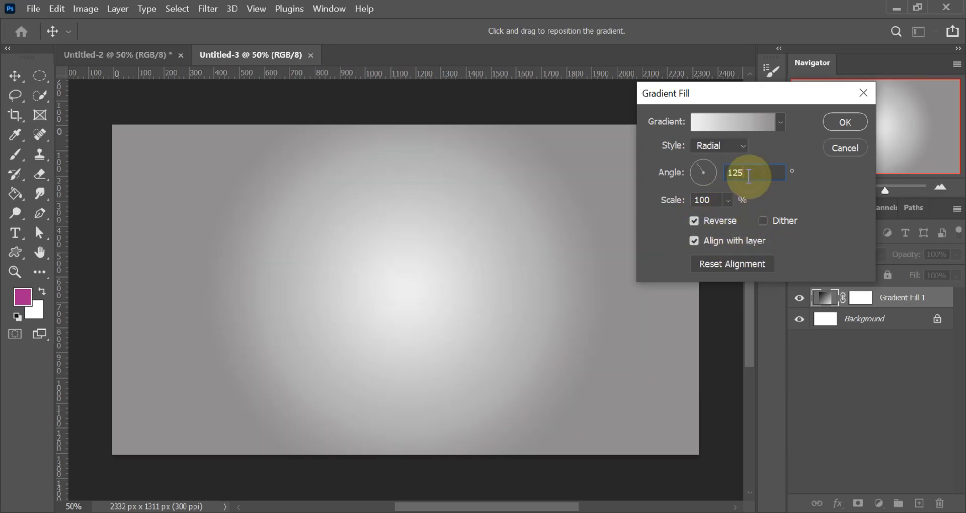
{"action": "key", "text": "BackSpace"}
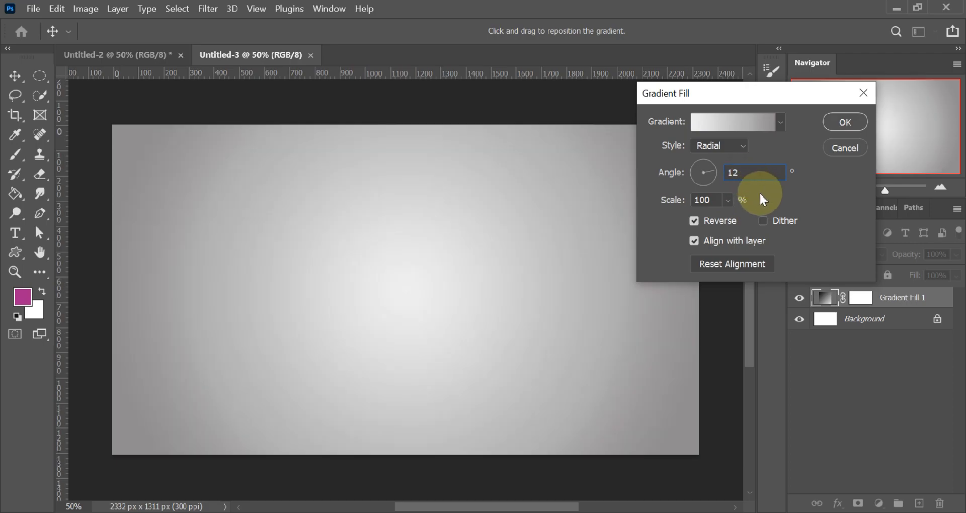
{"action": "left_click", "coordinate": [761, 194]}
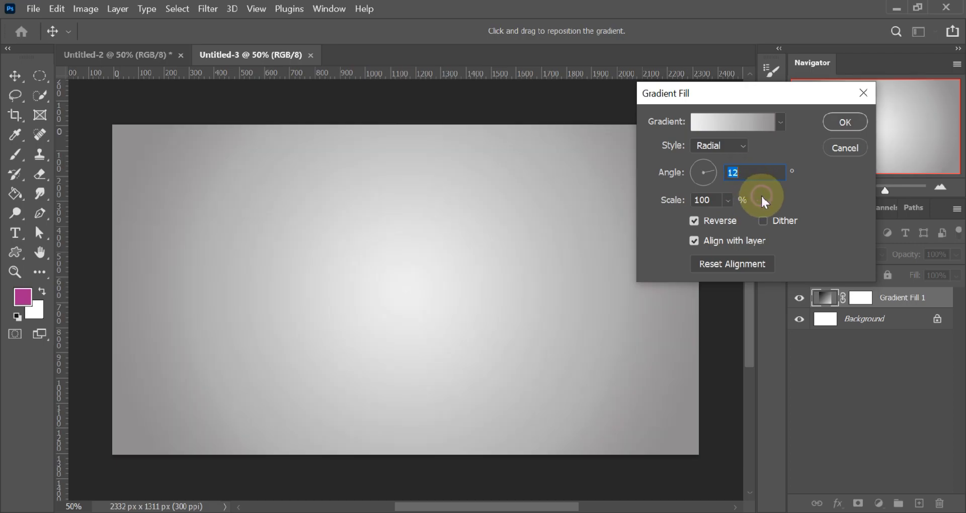
{"action": "left_click", "coordinate": [837, 121]}
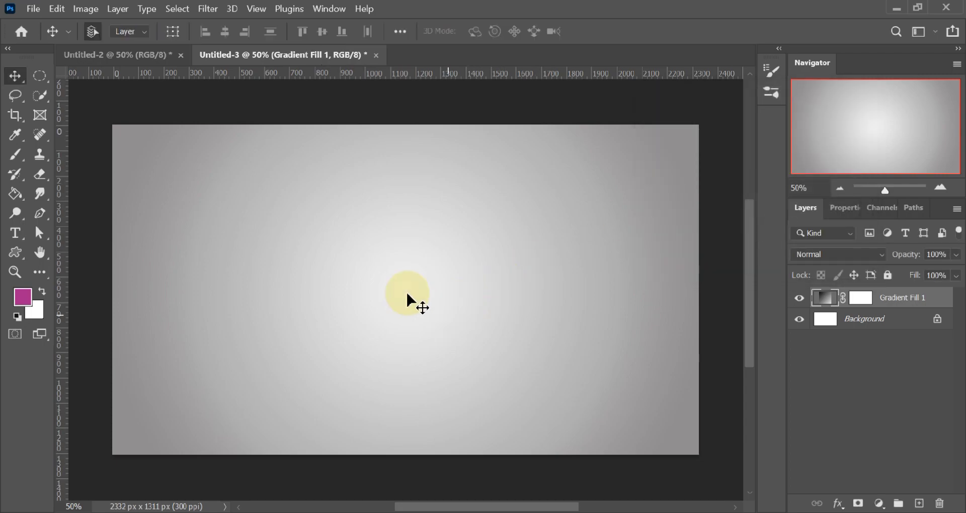
- Delete the locked Background layer beneath the gradient fill
{"action": "left_click", "coordinate": [880, 324]}
{"action": "left_click_drag", "start_coordinate": [879, 327], "coordinate": [939, 504]}
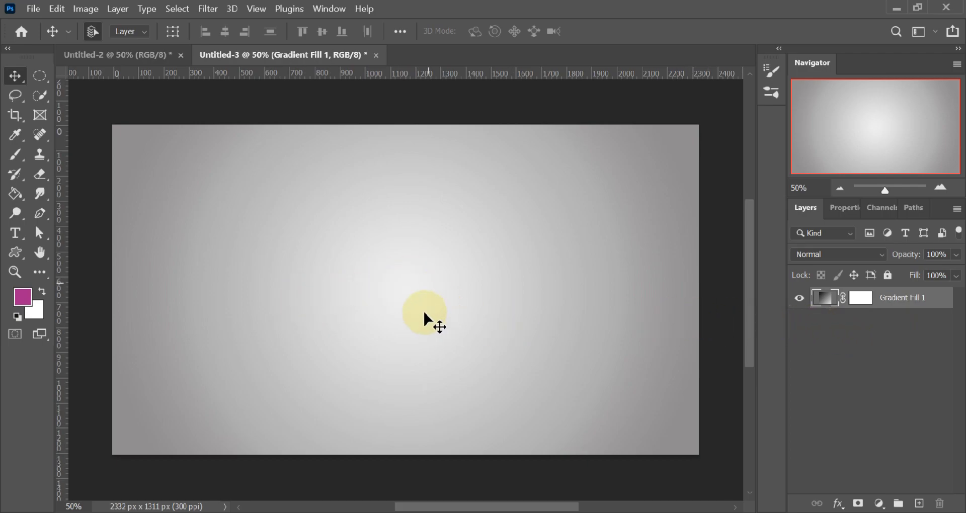
- Add a new layer for the triangle reference and set the Pen tool to Shape mode with a black fill and no stroke
{"action": "left_click", "coordinate": [919, 504]}
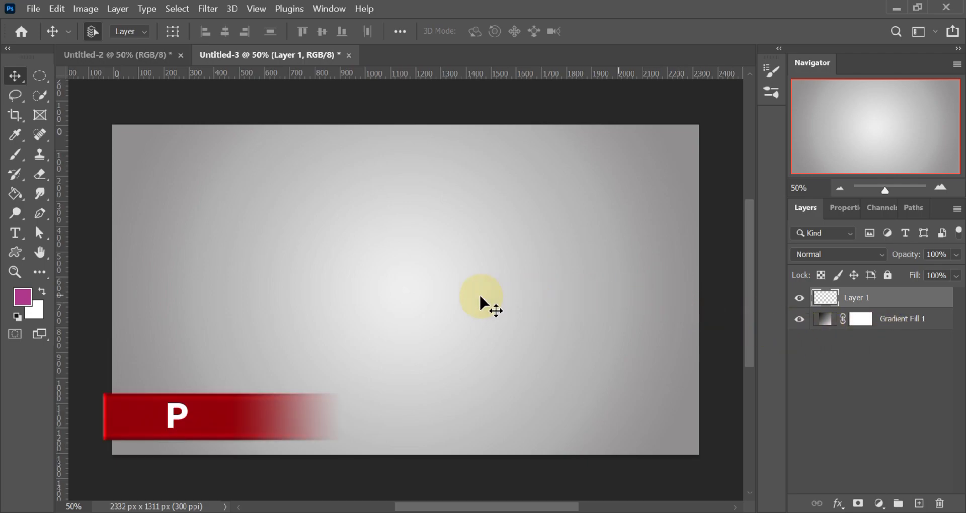
{"action": "left_click", "coordinate": [43, 210]}
{"action": "left_click", "coordinate": [75, 211]}
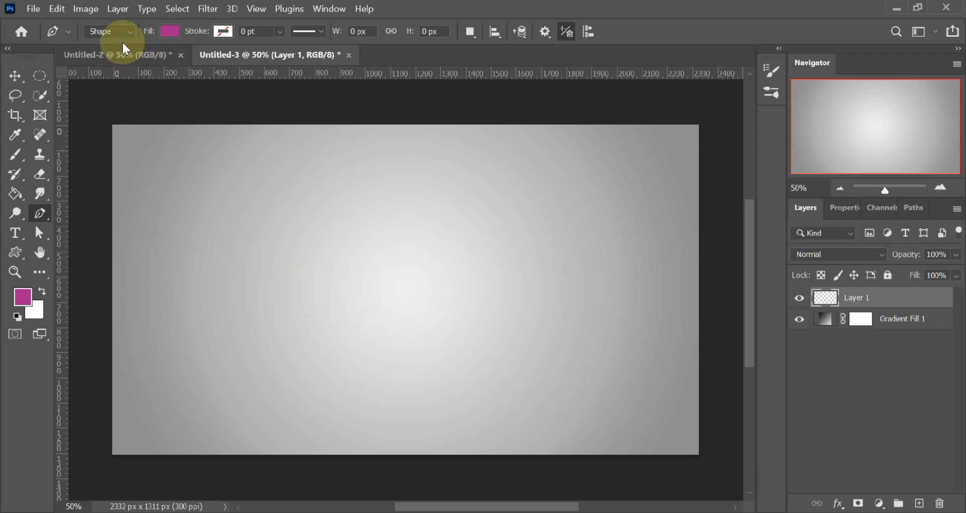
{"action": "left_click", "coordinate": [166, 31]}
{"action": "left_click", "coordinate": [166, 31]}
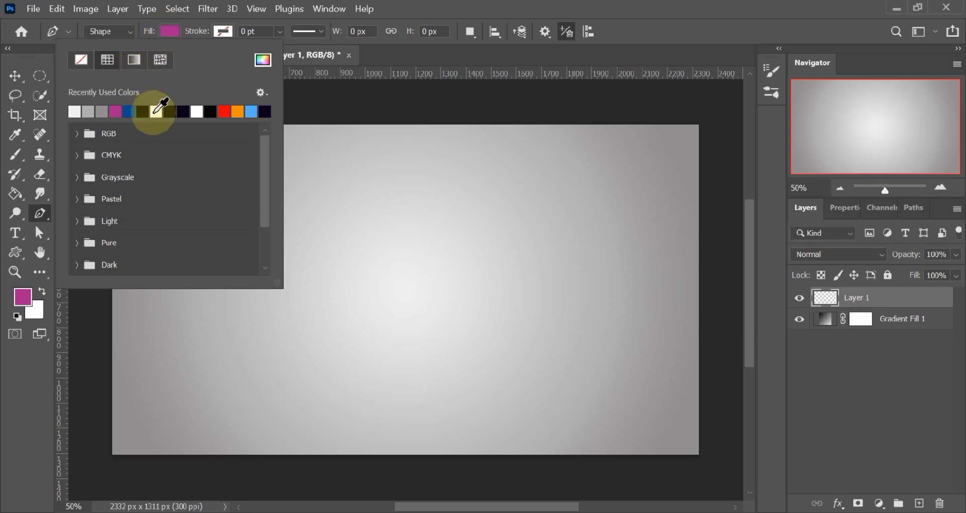
{"action": "left_click", "coordinate": [169, 111]}
{"action": "left_click", "coordinate": [222, 31]}
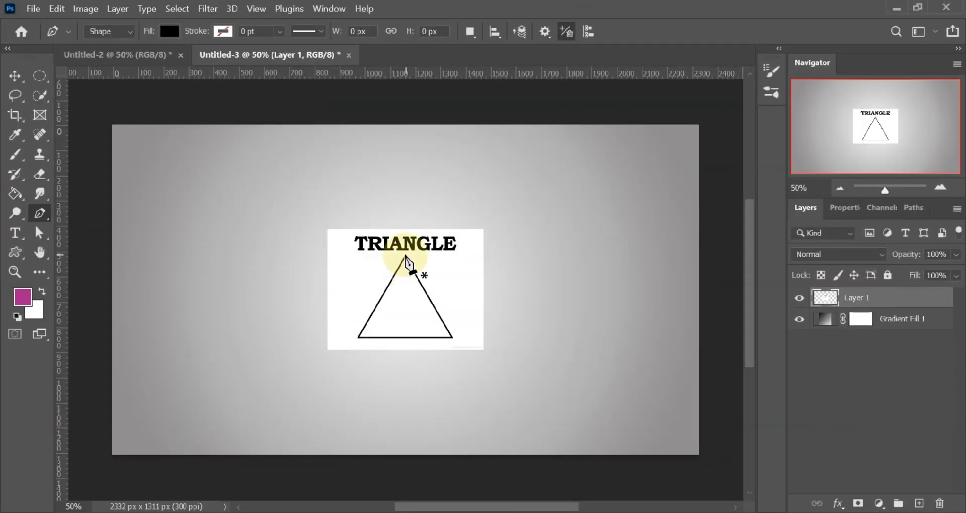
- Trace the reference triangle as a closed black shape about 373 × 327 px, then delete the reference layer
{"action": "left_click", "coordinate": [405, 255]}
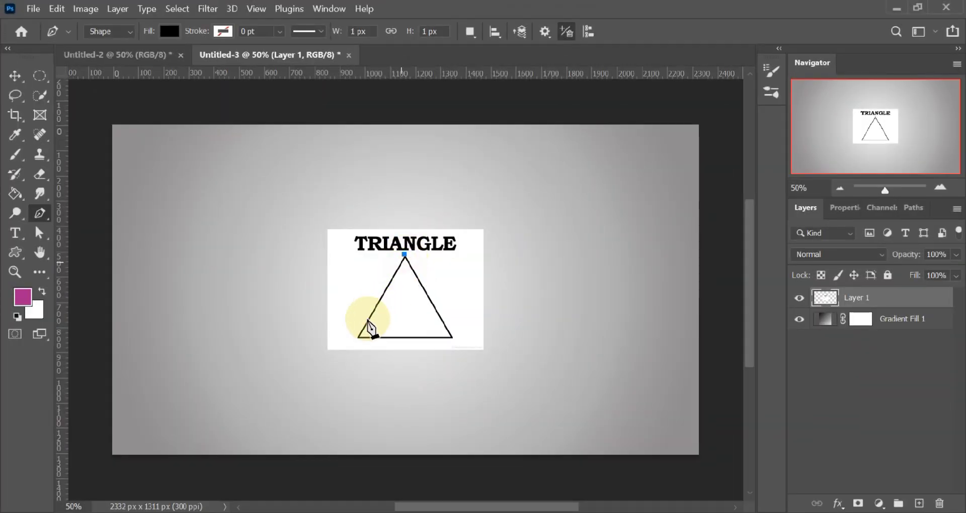
{"action": "left_click", "coordinate": [357, 336]}
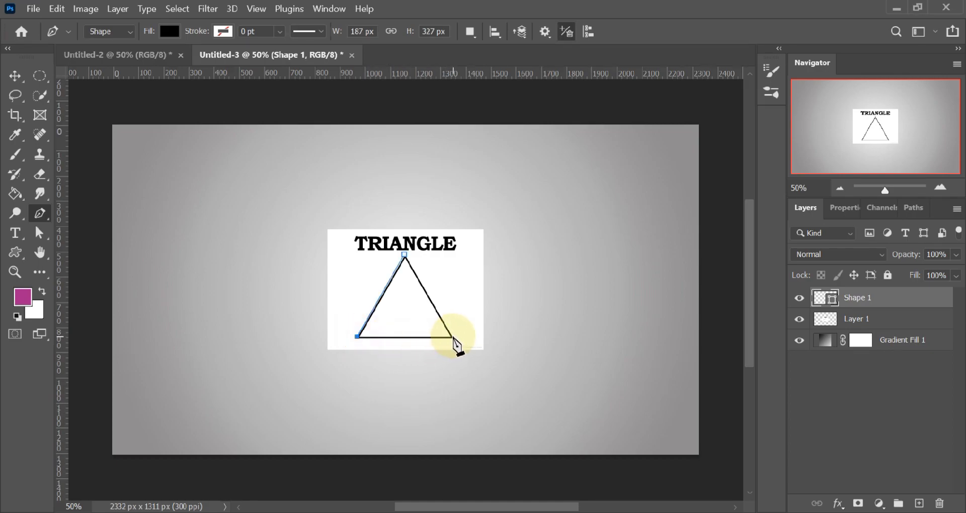
{"action": "left_click", "coordinate": [451, 336]}
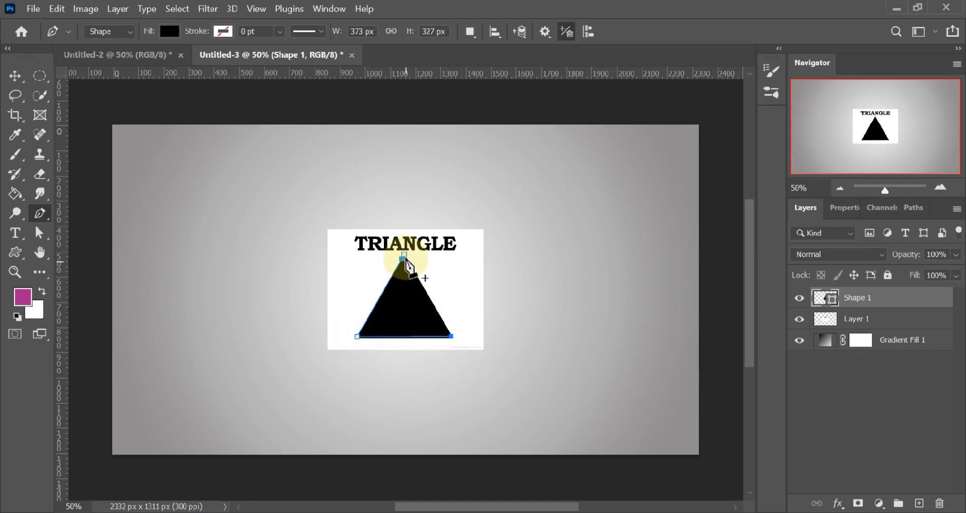
{"action": "left_click", "coordinate": [405, 256]}
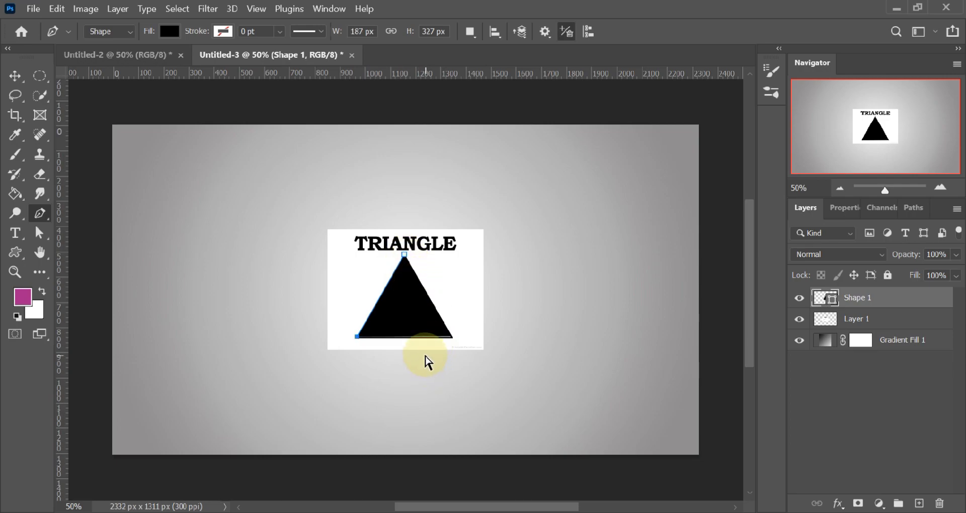
{"action": "left_click", "coordinate": [451, 336]}
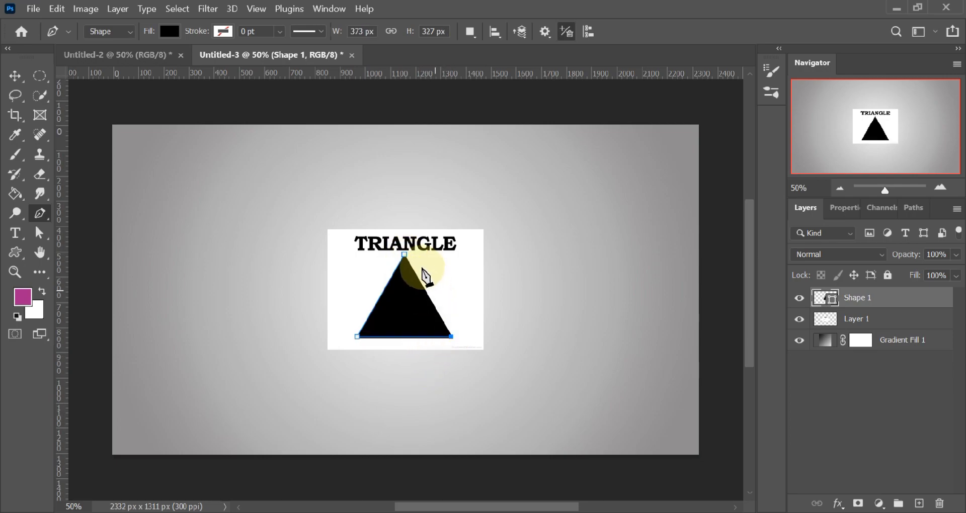
{"action": "left_click", "coordinate": [407, 256]}
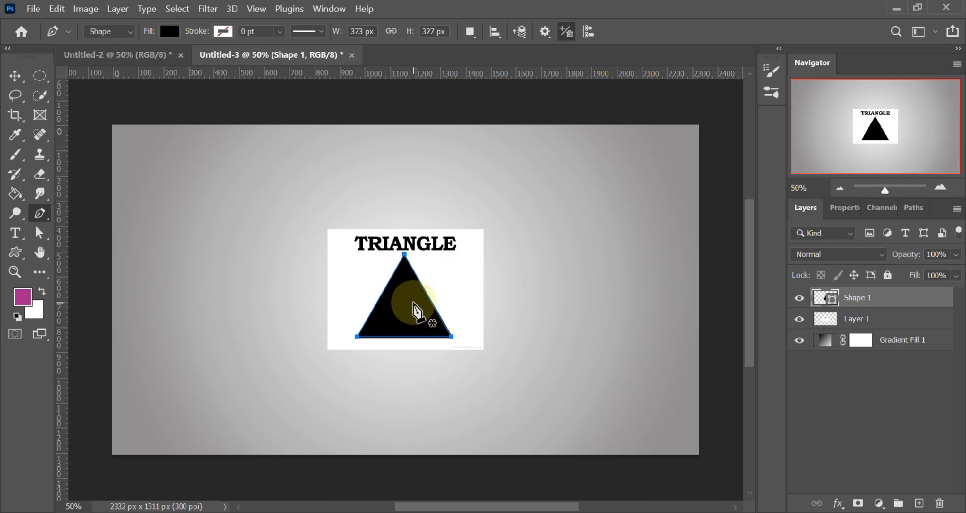
{"action": "left_click_drag", "start_coordinate": [855, 320], "coordinate": [938, 503]}
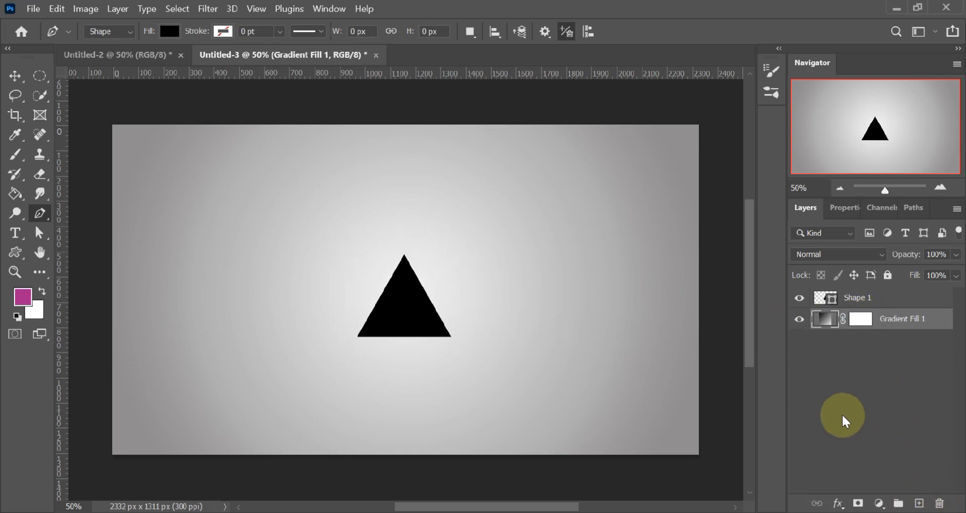
- Move the black triangle to the upper left of the canvas and rotate it 180° so it points downward
{"action": "key", "text": "v"}
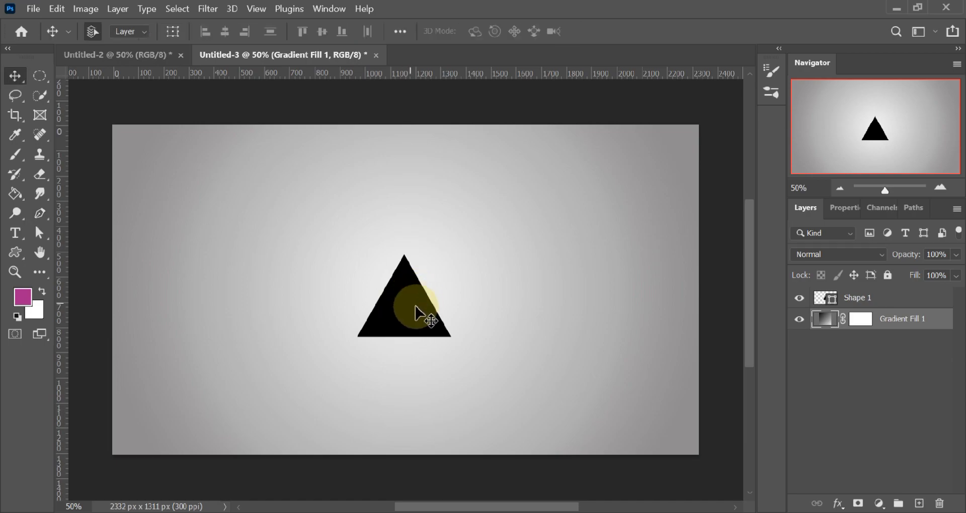
{"action": "left_click", "coordinate": [409, 308]}
{"action": "left_click_drag", "start_coordinate": [409, 309], "coordinate": [296, 278]}
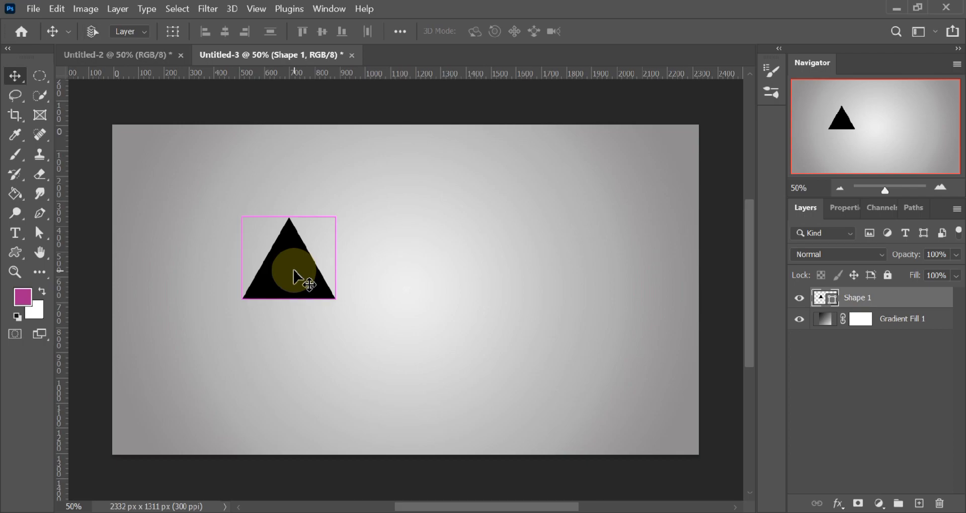
{"action": "key", "text": "ctrl+t"}
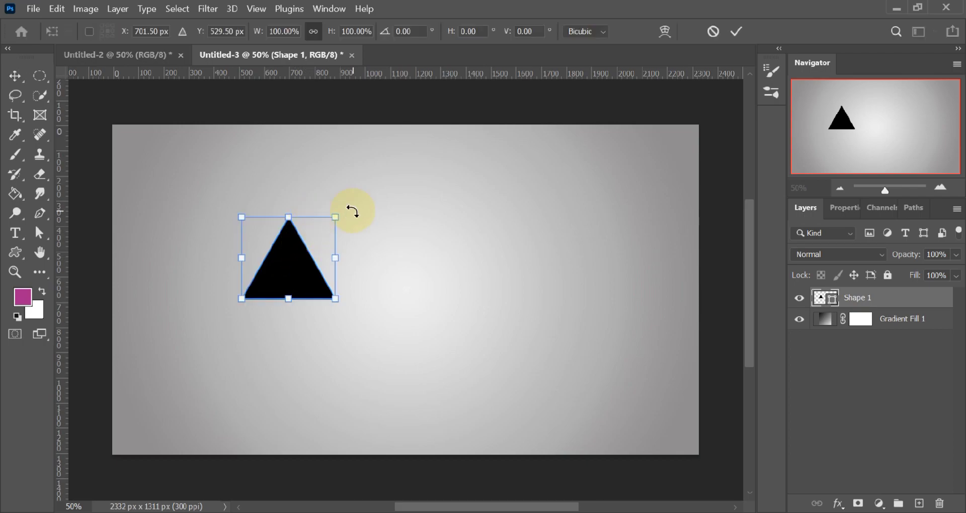
{"action": "left_click_drag", "start_coordinate": [353, 211], "coordinate": [211, 316]}
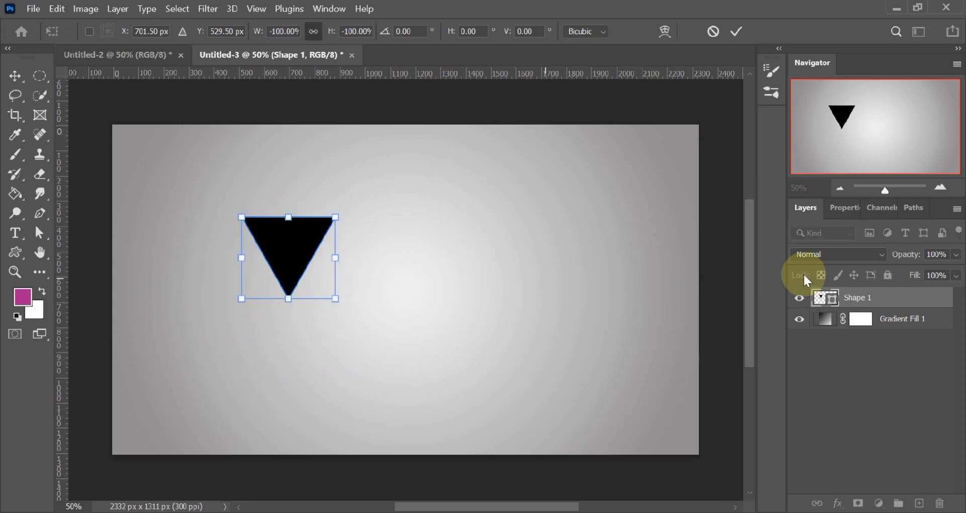
{"action": "key", "text": "Return"}
- Duplicate the inverted triangle twice, placing one copy beside it on the right and the other below, between the two
{"action": "key", "text": "ctrl+j"}
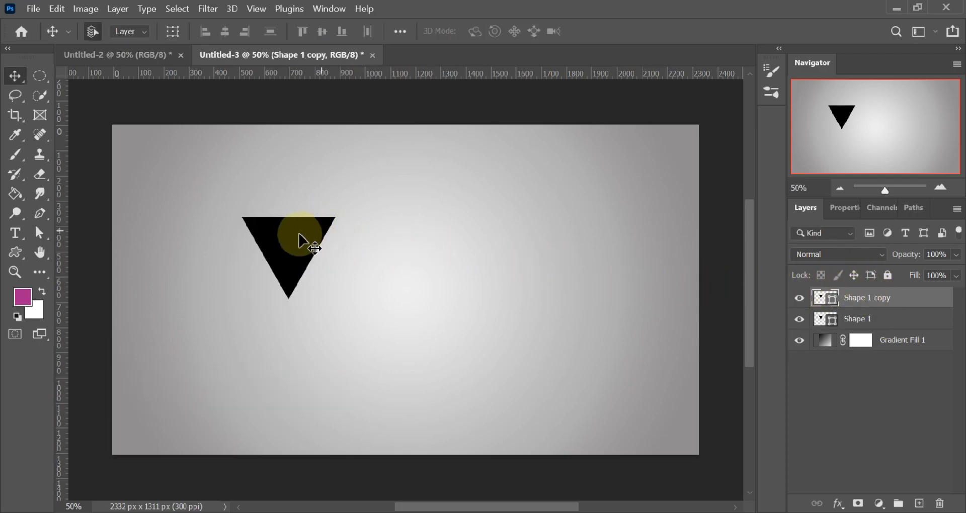
{"action": "left_click_drag", "start_coordinate": [309, 243], "coordinate": [405, 245]}
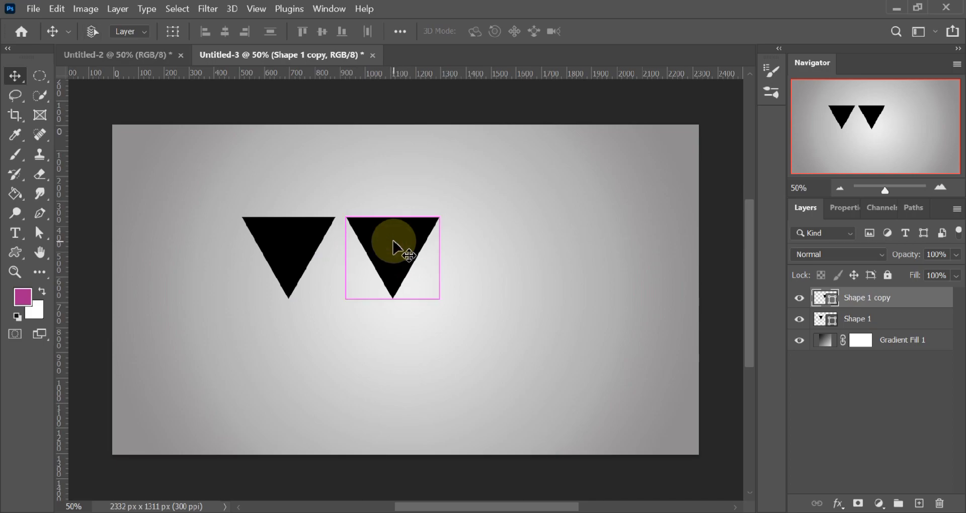
{"action": "key", "text": "ctrl+j"}
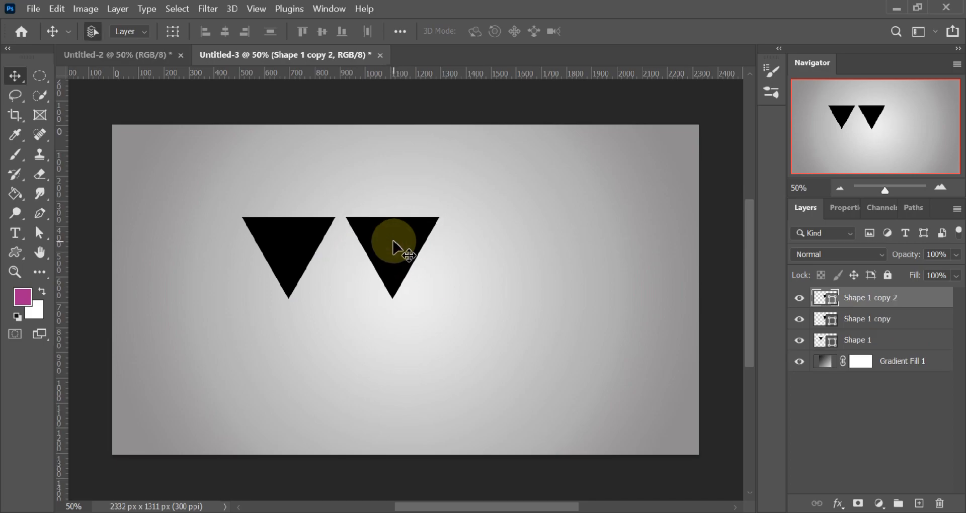
{"action": "left_click", "coordinate": [393, 247]}
{"action": "left_click", "coordinate": [394, 246]}
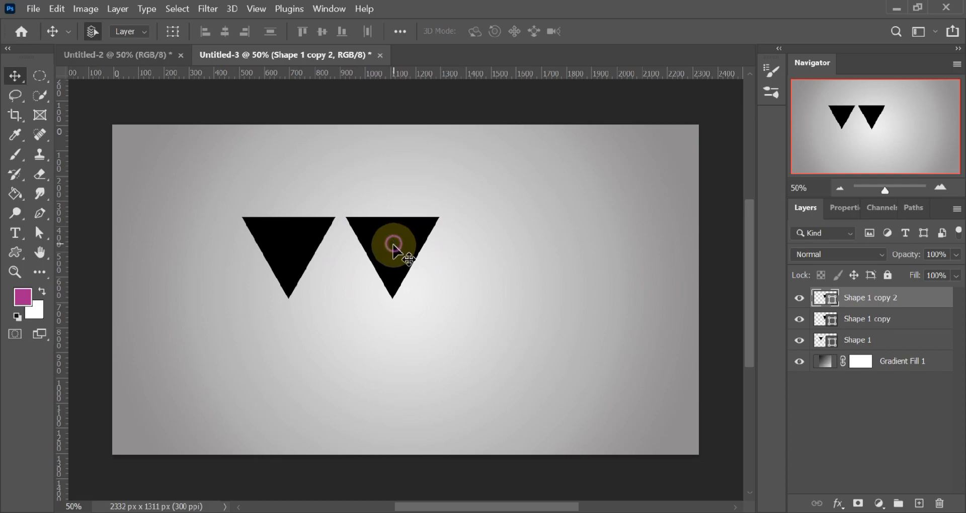
{"action": "left_click_drag", "start_coordinate": [393, 246], "coordinate": [350, 341]}
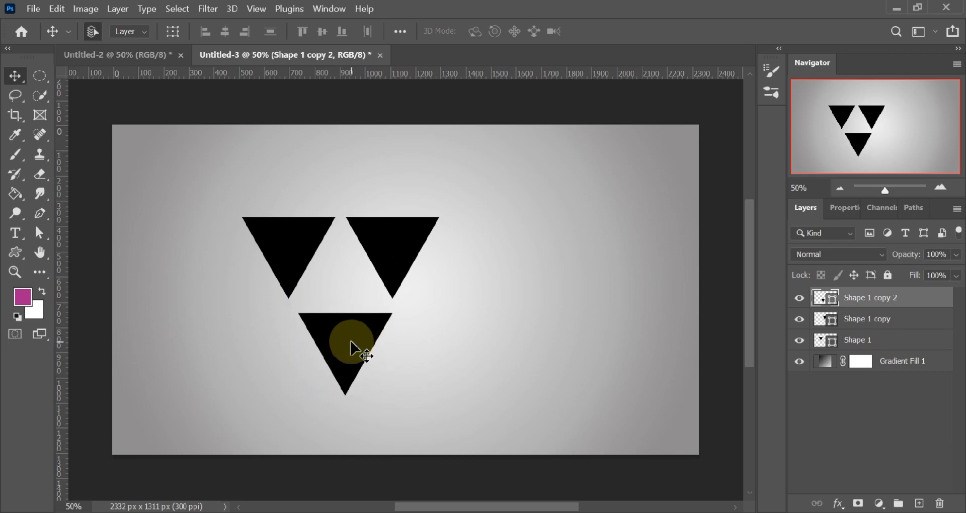
{"action": "key", "text": "Left"}
{"action": "key", "text": "Left"}
{"action": "key", "text": "Left"}
{"action": "key", "text": "Left"}
- Duplicate the bottom triangle, move the copy up between the three triangles and rotate it by about 59.55°
{"action": "left_click", "coordinate": [347, 330]}
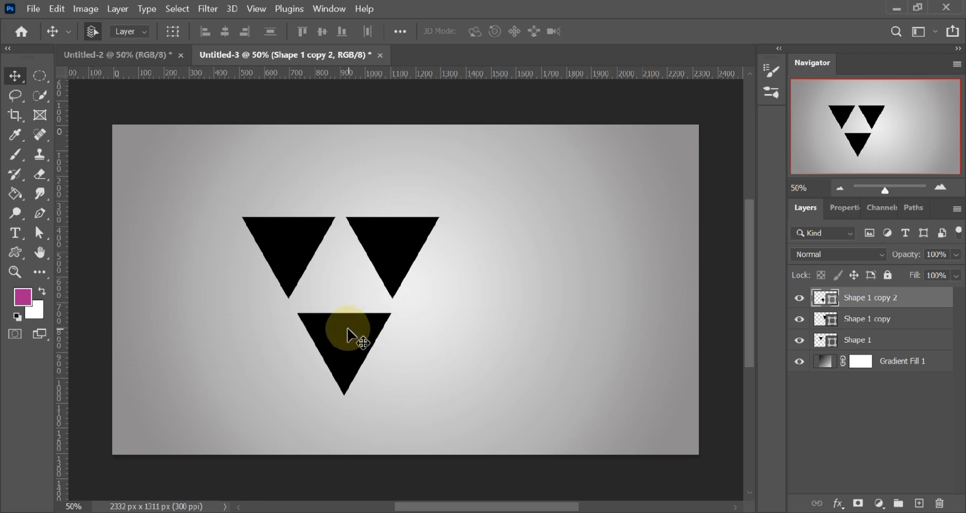
{"action": "left_click", "coordinate": [347, 329], "text": "alt"}
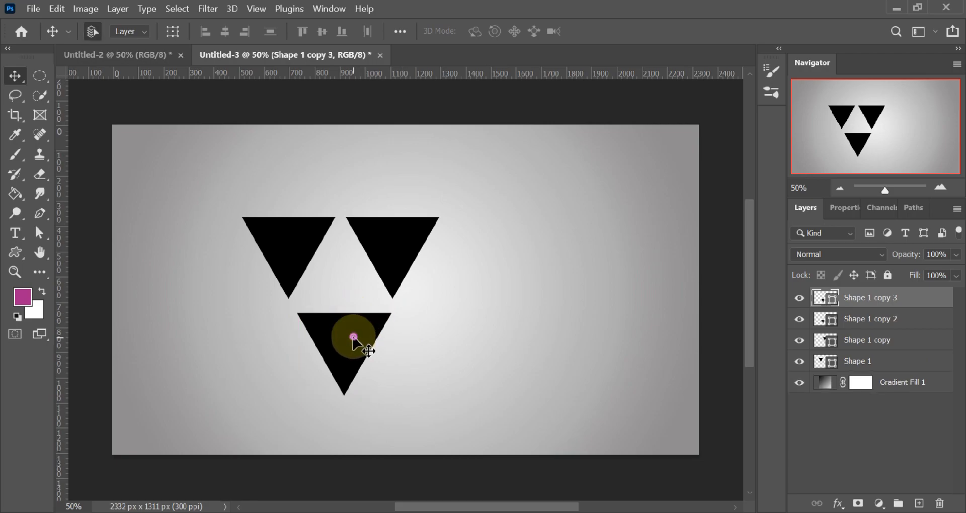
{"action": "left_click_drag", "start_coordinate": [353, 337], "coordinate": [349, 273]}
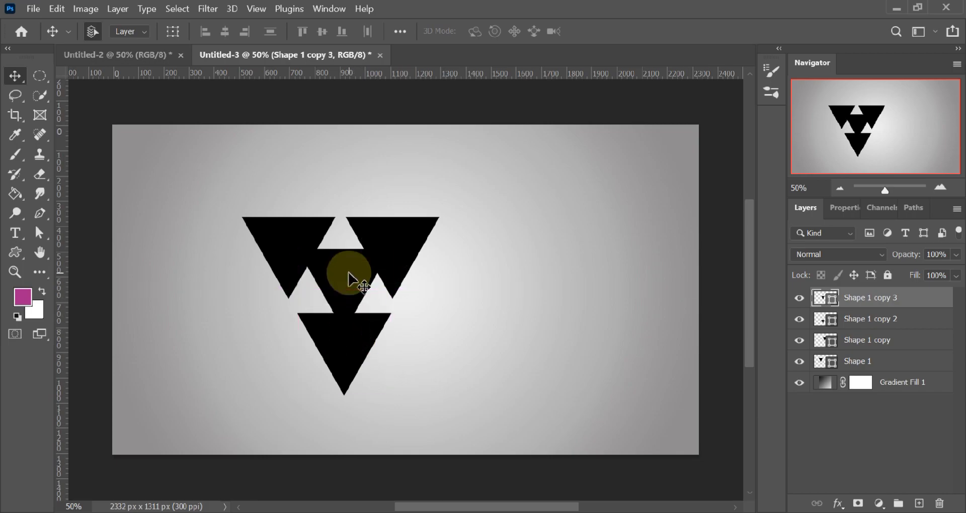
{"action": "key", "text": "ctrl+t"}
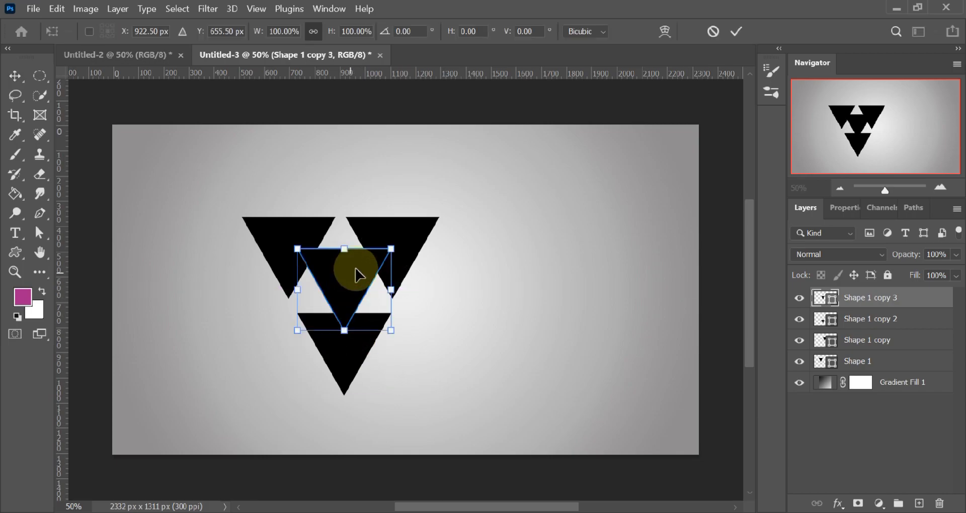
{"action": "left_click_drag", "start_coordinate": [401, 240], "coordinate": [417, 309]}
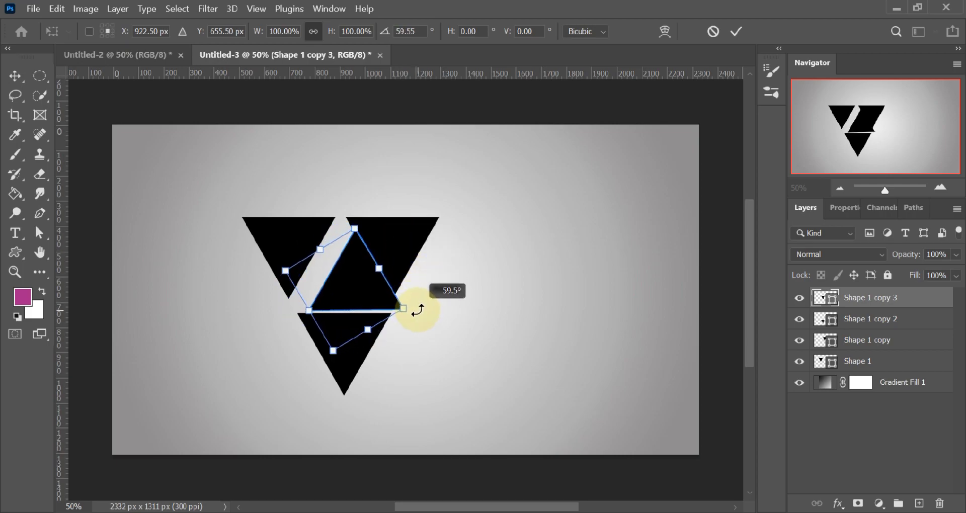
- Fit the rotated triangle into the central gap, shift it another 10 px left and apply the transform
{"action": "mouse_move", "coordinate": [358, 291]}
{"action": "left_mouse_down"}
{"action": "mouse_move", "coordinate": [340, 281]}
{"action": "mouse_move", "coordinate": [346, 288]}
{"action": "mouse_move", "coordinate": [355, 274]}
{"action": "left_mouse_up"}
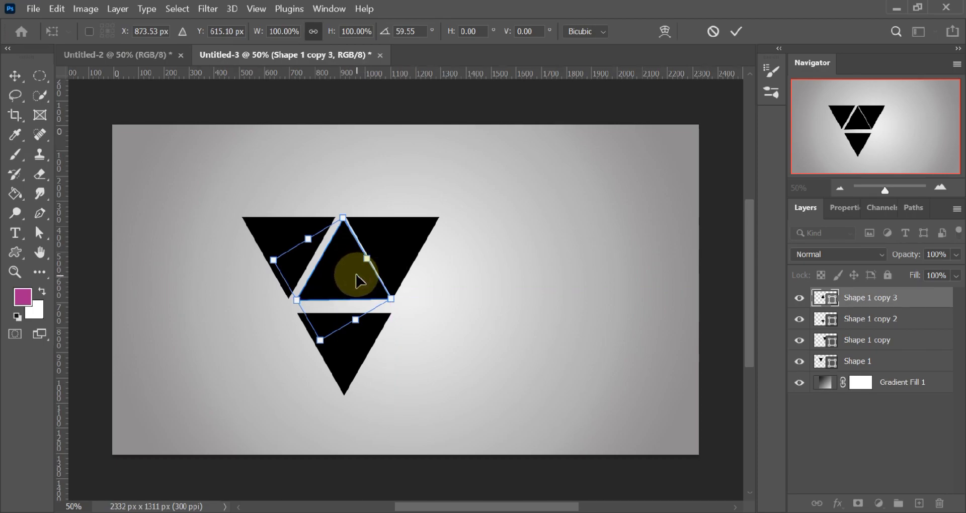
{"action": "key", "text": "Left"}
{"action": "key", "text": "Left"}
{"action": "key", "text": "Left"}
{"action": "key", "text": "Left"}
{"action": "key", "text": "Left"}
{"action": "key", "text": "Left"}
{"action": "key", "text": "Left"}
{"action": "key", "text": "Left"}
{"action": "key", "text": "Left"}
{"action": "key", "text": "Left"}
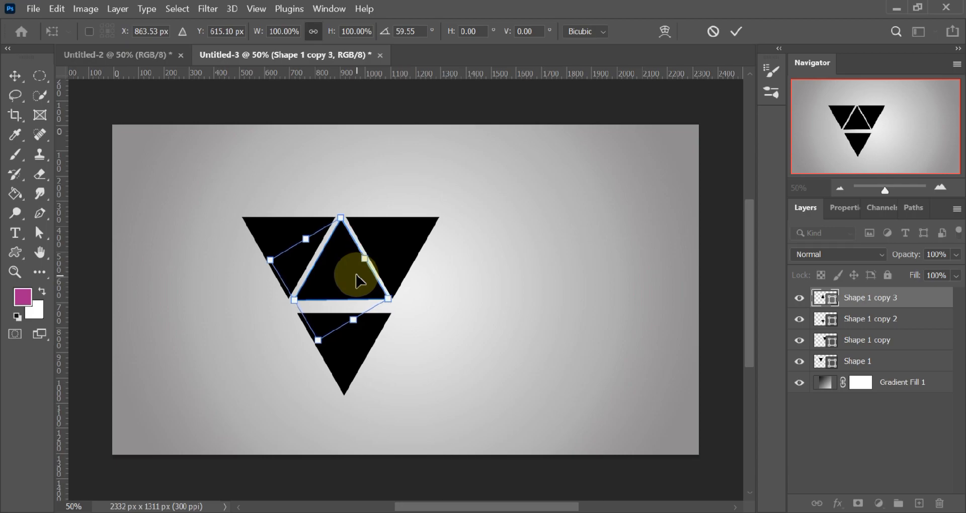
{"action": "left_click", "coordinate": [735, 31]}
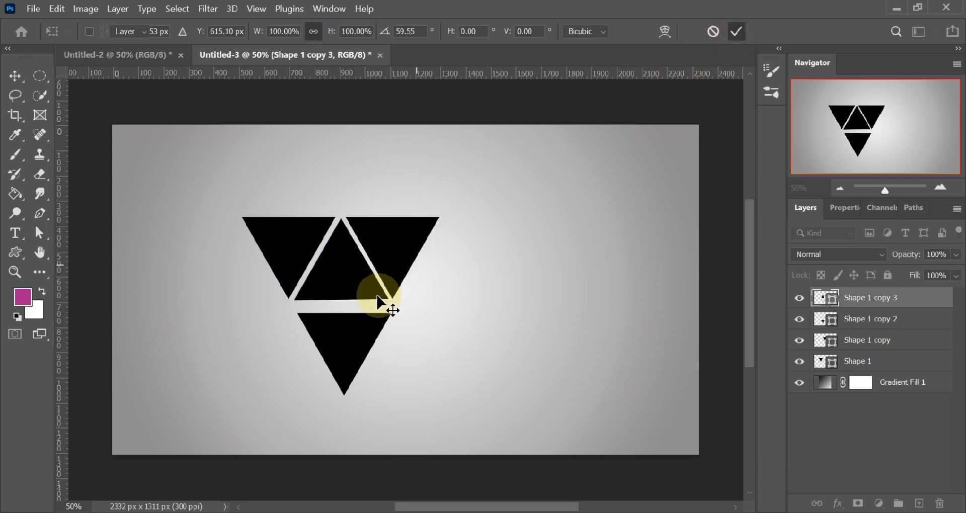
- Nudge the bottom triangle slightly up to narrow its gap to the central triangle
{"action": "left_click", "coordinate": [355, 337]}
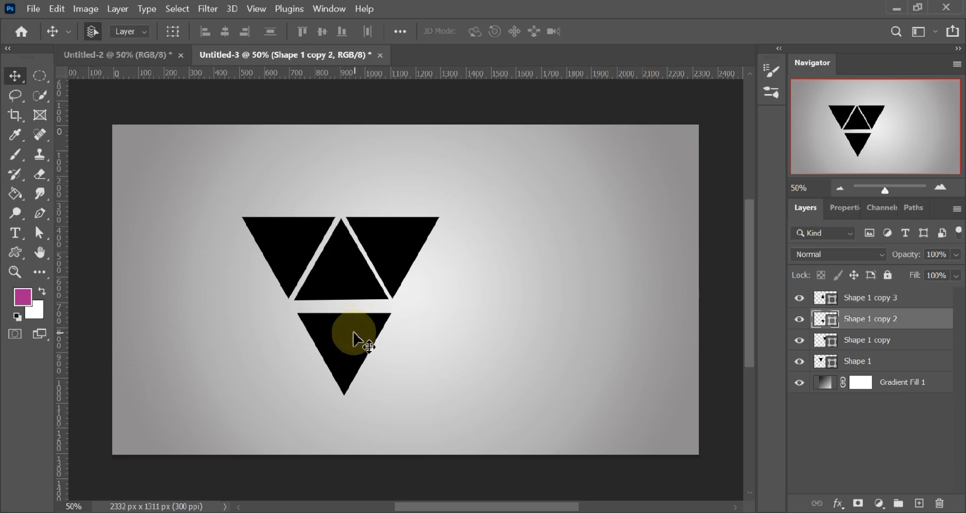
{"action": "key", "text": "Up"}
{"action": "key", "text": "Up"}
{"action": "key", "text": "Up"}
{"action": "key", "text": "Up"}
{"action": "key", "text": "Up"}
{"action": "key", "text": "Up"}
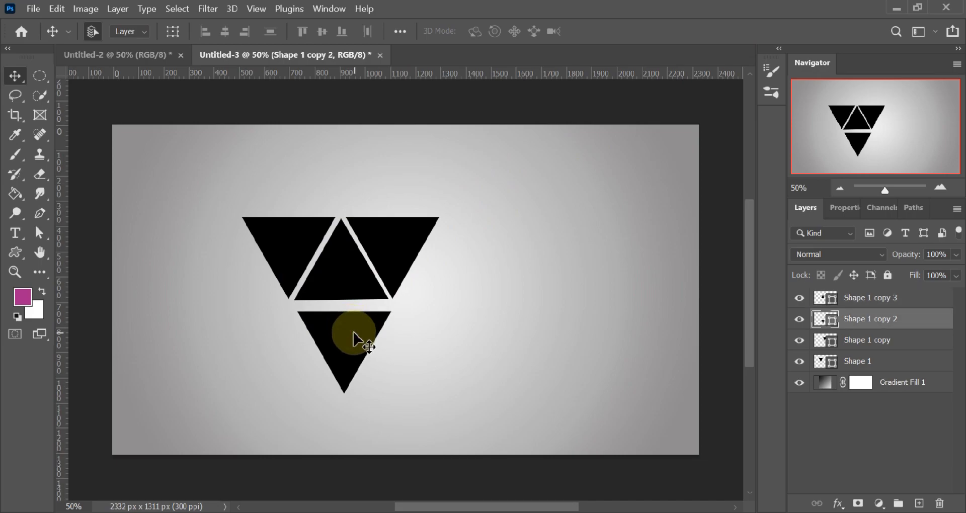
{"action": "key", "text": "Up"}
{"action": "key", "text": "Up"}
{"action": "key", "text": "Up"}
{"action": "key", "text": "Up"}
{"action": "key", "text": "Up"}
{"action": "key", "text": "Up"}
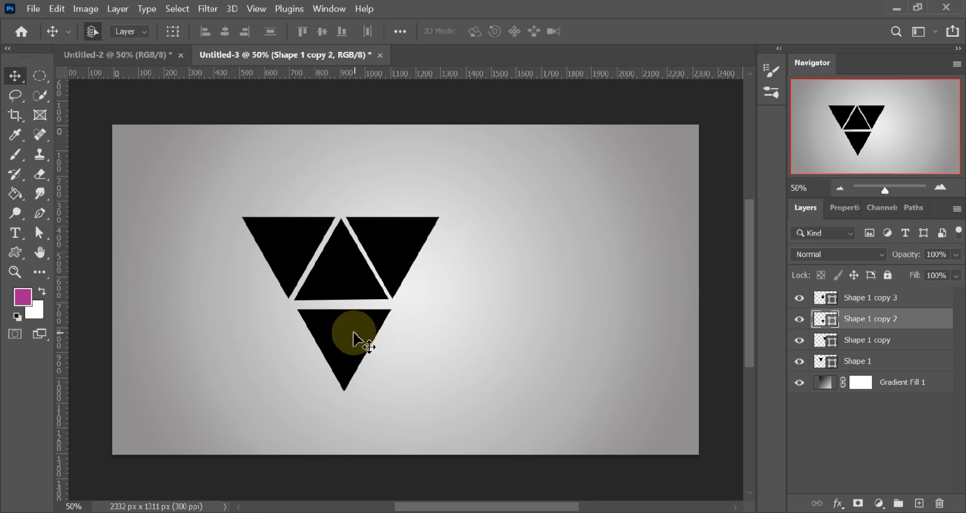
- Nudge the upper-right triangle slightly right to widen its gap to the central triangle
{"action": "left_click", "coordinate": [409, 257]}
{"action": "key", "text": "Right"}
{"action": "key", "text": "Right"}
{"action": "key", "text": "Right"}
{"action": "key", "text": "Right"}
{"action": "key", "text": "Right"}
{"action": "key", "text": "Right"}
{"action": "key", "text": "Right"}
{"action": "key", "text": "Right"}
{"action": "key", "text": "Right"}
{"action": "key", "text": "Right"}
{"action": "key", "text": "Right"}
{"action": "key", "text": "Right"}
{"action": "key", "text": "Right"}
{"action": "key", "text": "Right"}
{"action": "key", "text": "Right"}
{"action": "key", "text": "Right"}
{"action": "key", "text": "Right"}
{"action": "key", "text": "Right"}
{"action": "key", "text": "Right"}
{"action": "key", "text": "Right"}
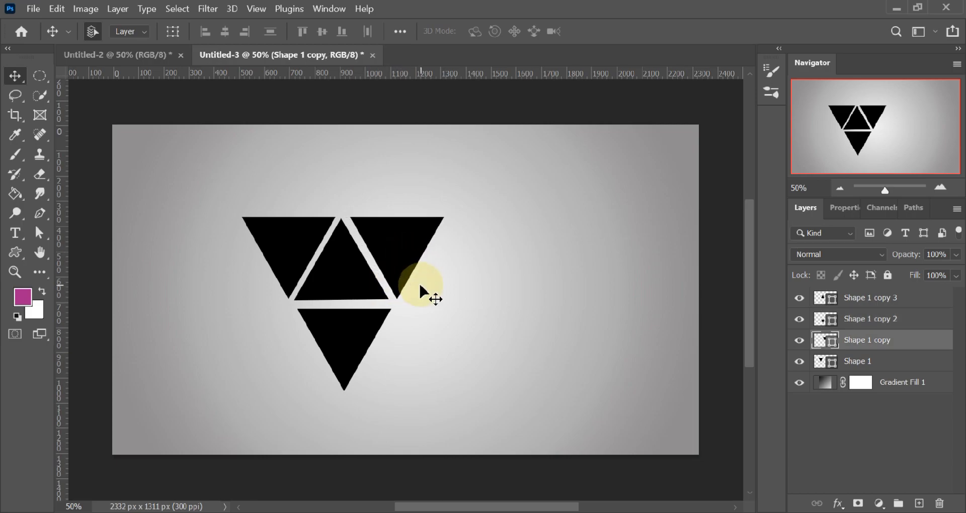
- Nudge the upper-left triangle slightly left to widen its gap to the central triangle
{"action": "left_click", "coordinate": [292, 263]}
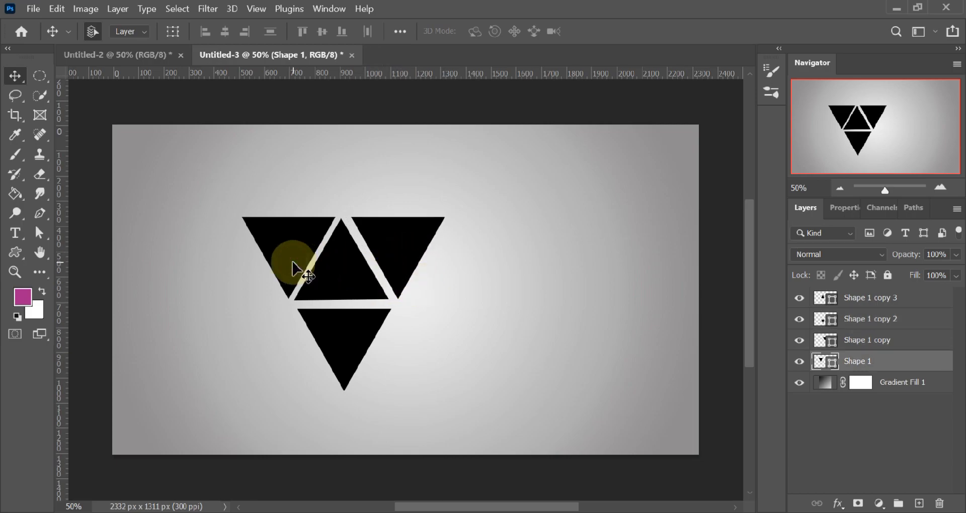
{"action": "key", "text": "Left"}
{"action": "key", "text": "Left"}
{"action": "key", "text": "Left"}
{"action": "key", "text": "Left"}
{"action": "key", "text": "Left"}
{"action": "key", "text": "Left"}
{"action": "key", "text": "Left"}
{"action": "key", "text": "Left"}
{"action": "key", "text": "Left"}
{"action": "key", "text": "Left"}
{"action": "key", "text": "Left"}
{"action": "key", "text": "Left"}
{"action": "key", "text": "Left"}
{"action": "key", "text": "Left"}
{"action": "key", "text": "Left"}
{"action": "key", "text": "Left"}
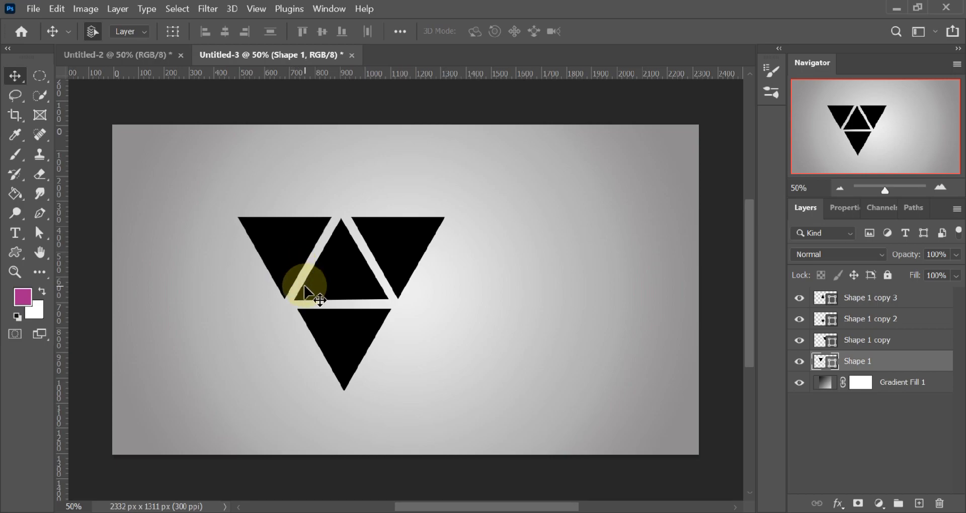
- Nudge the bottom triangle slightly left to centre it beneath the central triangle
{"action": "left_click", "coordinate": [353, 331]}
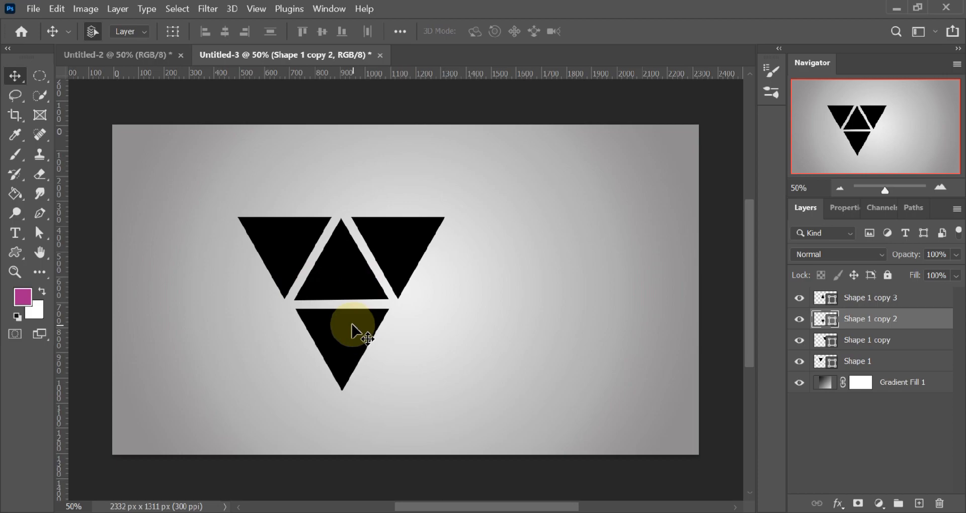
- Duplicate the bottom triangle and move the copy to the right of the upper-right triangle
{"action": "left_click", "coordinate": [352, 331]}
{"action": "key", "text": "ctrl+j"}
{"action": "key", "text": "ctrl+t"}
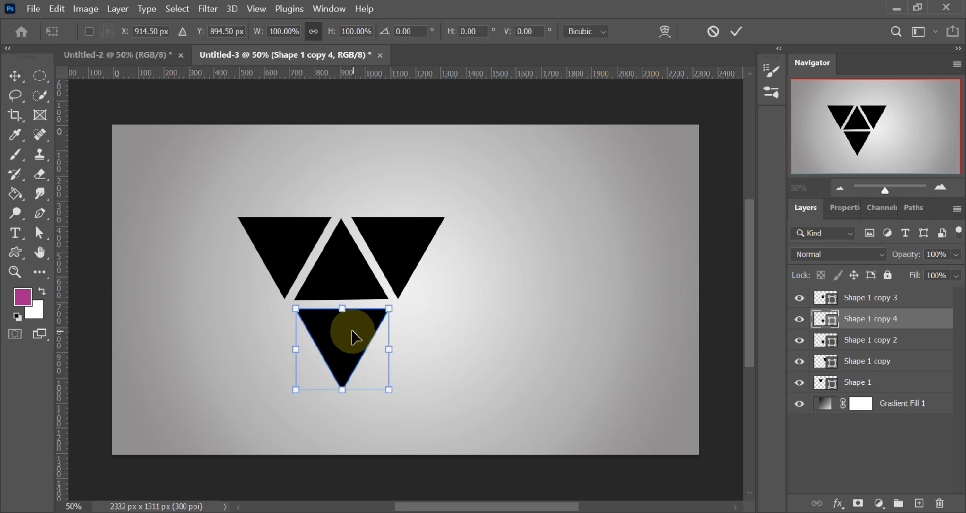
{"action": "left_click_drag", "start_coordinate": [352, 332], "coordinate": [485, 270]}
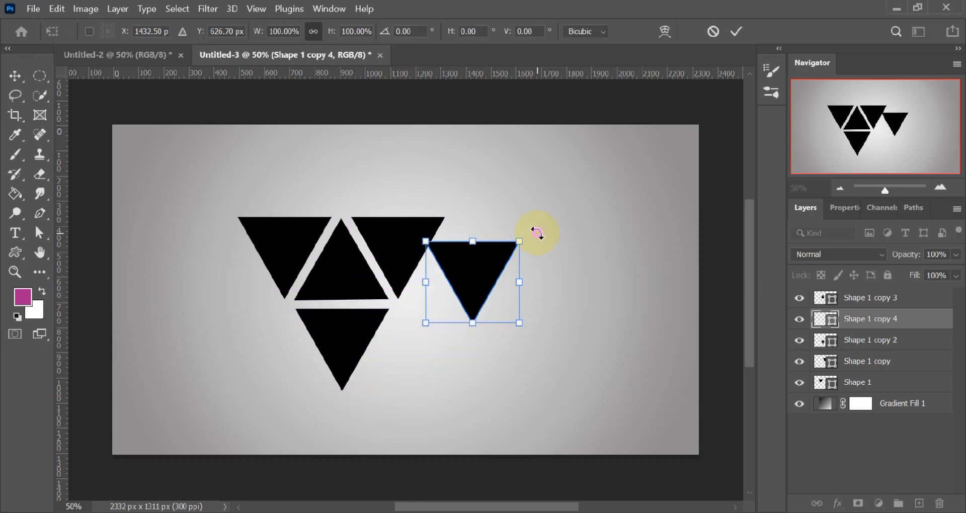
- Rotate the copied triangle 60° so it points up and shrink it to about 65% beside the upper-right triangle's lower edge
{"action": "left_click_drag", "start_coordinate": [535, 231], "coordinate": [455, 366]}
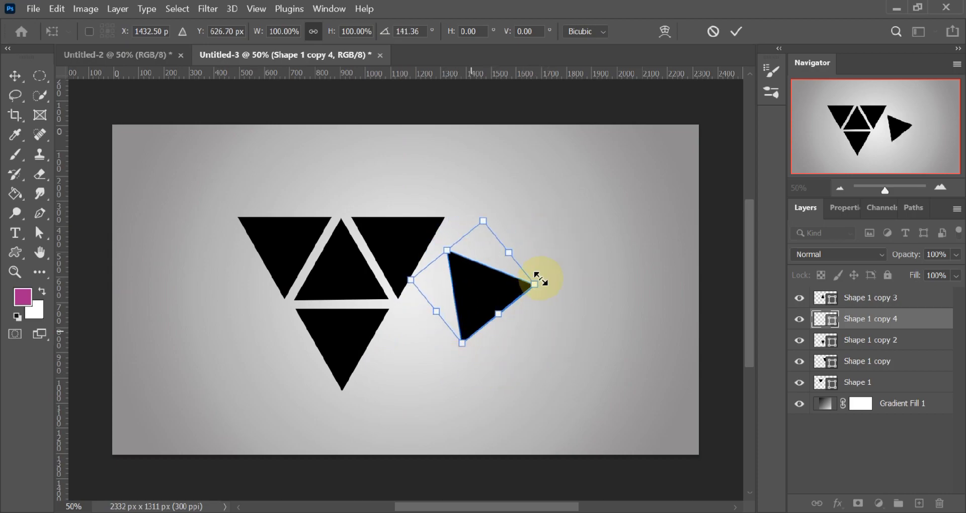
{"action": "left_click_drag", "start_coordinate": [554, 274], "coordinate": [531, 303]}
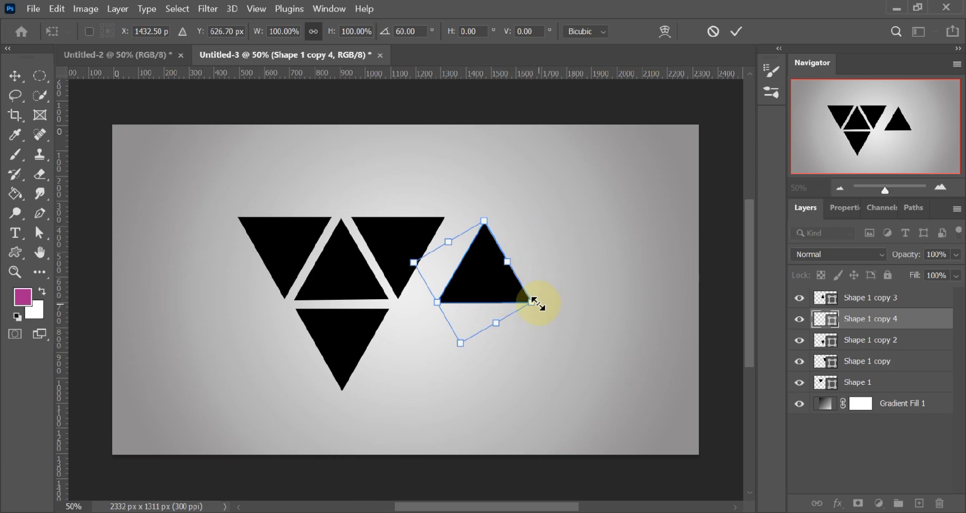
{"action": "left_click_drag", "start_coordinate": [534, 302], "coordinate": [456, 273]}
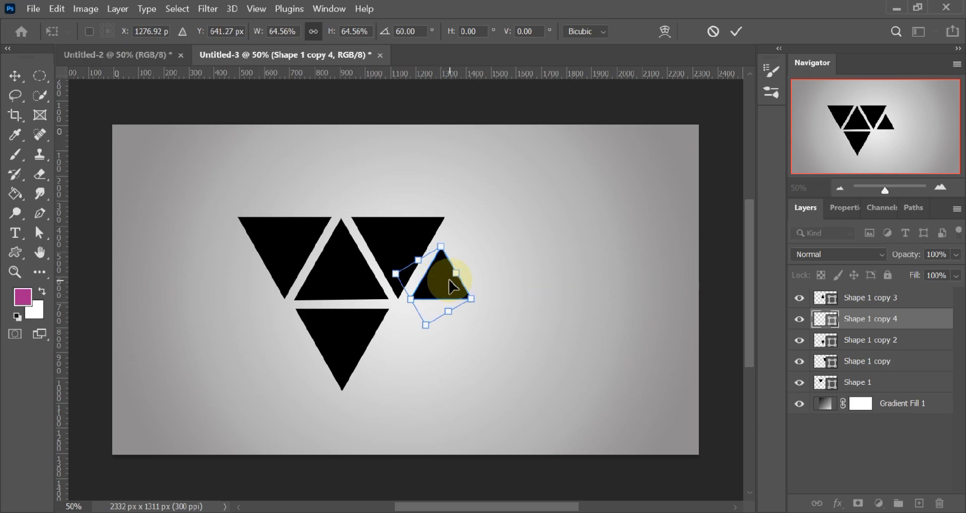
{"action": "left_click", "coordinate": [736, 31]}
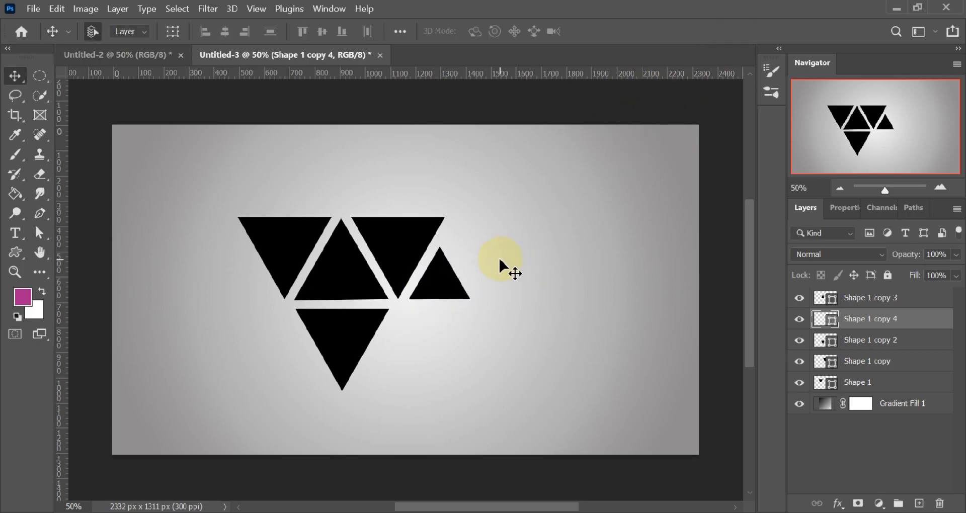
{"action": "left_click", "coordinate": [449, 285]}
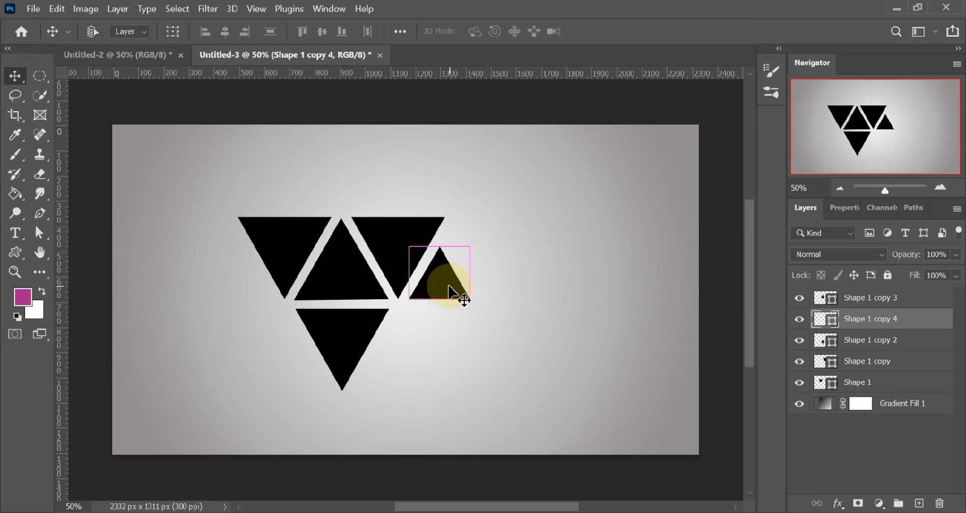
{"action": "key", "text": "ctrl+t"}
{"action": "left_click_drag", "start_coordinate": [449, 287], "coordinate": [352, 292]}
{"action": "key", "text": "ctrl+z"}
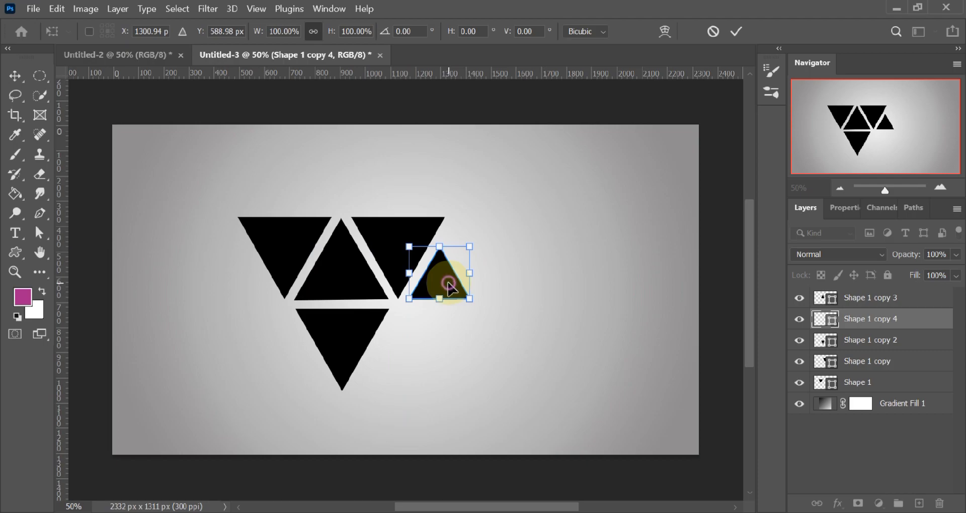
{"action": "key", "text": "Return"}
- Duplicate the small triangle to the outer left of the upper-left triangle and nudge the original small triangle slightly left
{"action": "key", "text": "ctrl+j"}
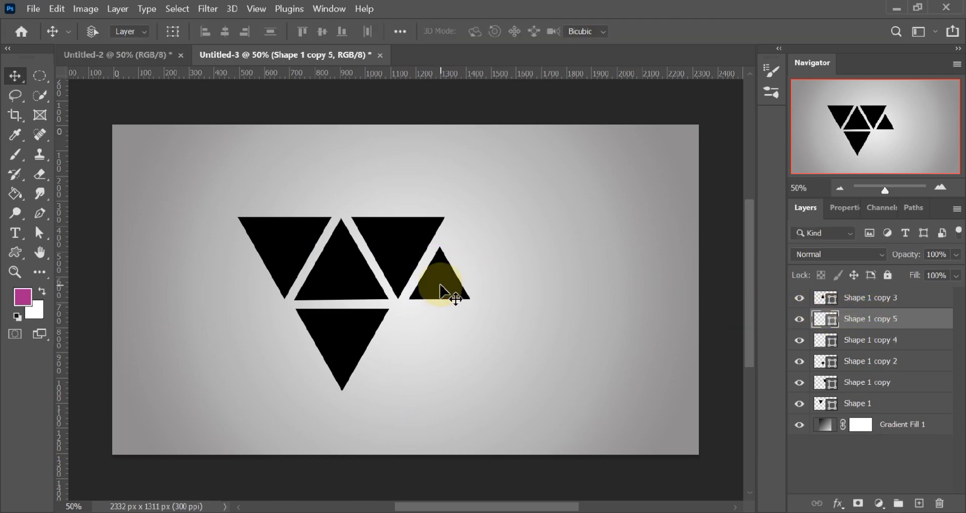
{"action": "key", "text": "ctrl+t"}
{"action": "left_click_drag", "start_coordinate": [439, 287], "coordinate": [237, 294]}
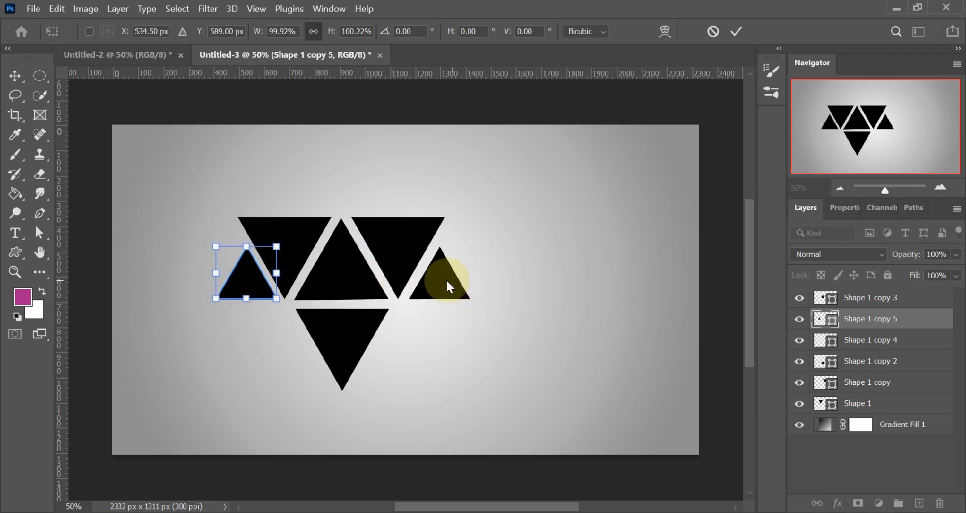
{"action": "key", "text": "Return"}
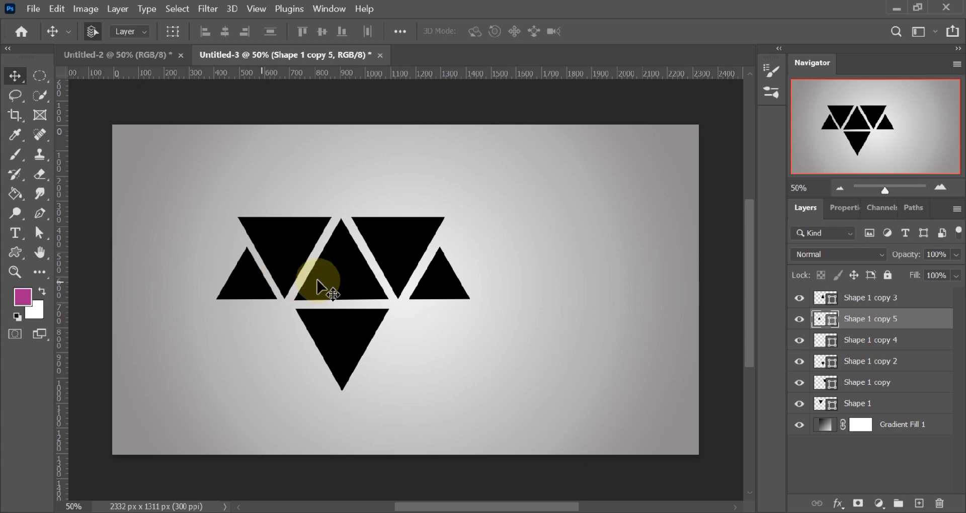
{"action": "left_click", "coordinate": [430, 278]}
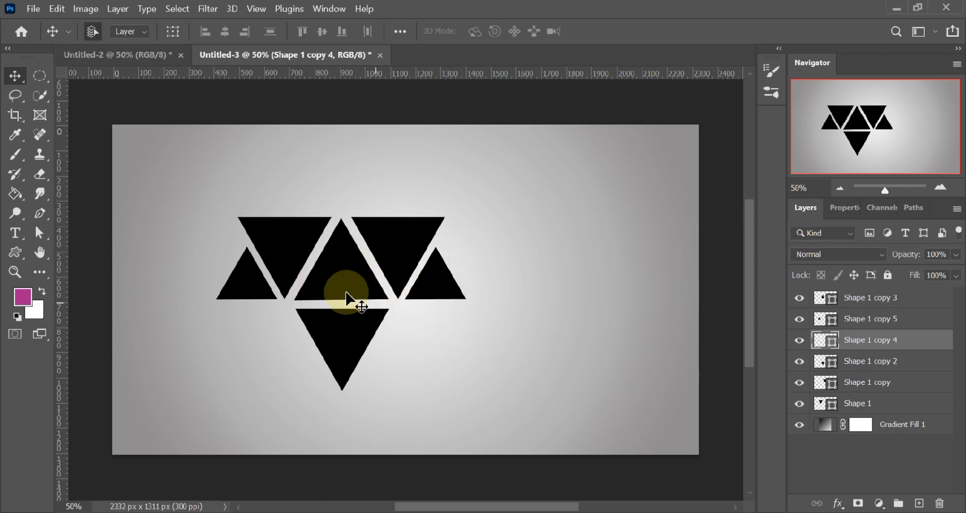
- Group all six triangle shape layers together
{"action": "left_click", "coordinate": [861, 297]}
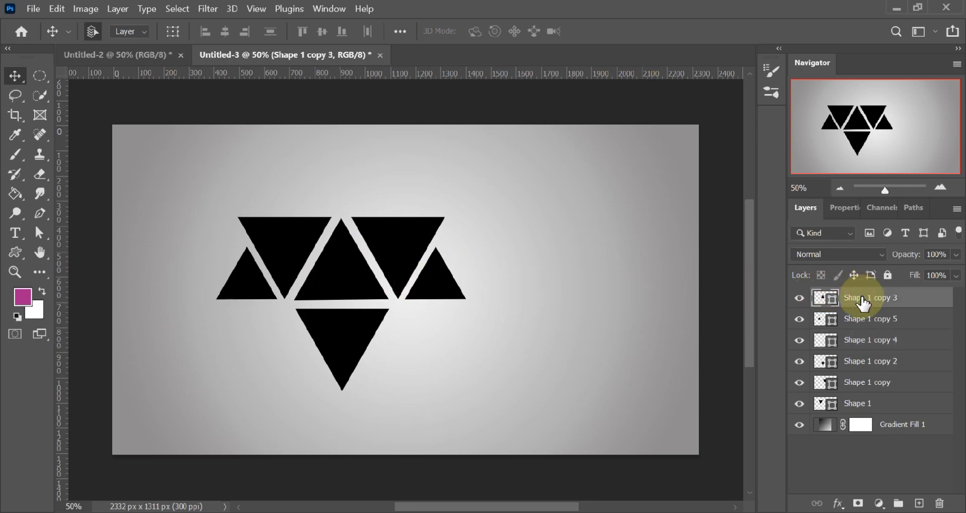
{"action": "left_click", "coordinate": [874, 403], "text": "shift"}
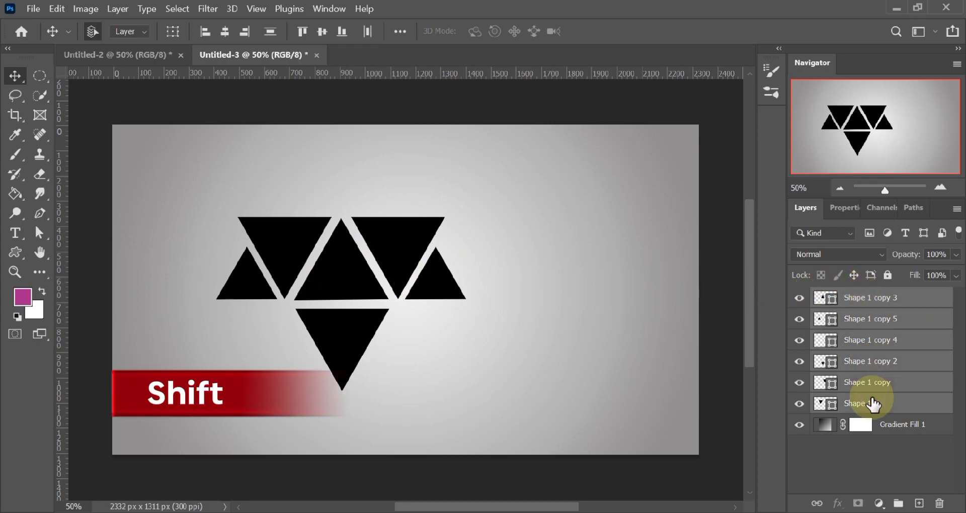
{"action": "key", "text": "ctrl+g"}
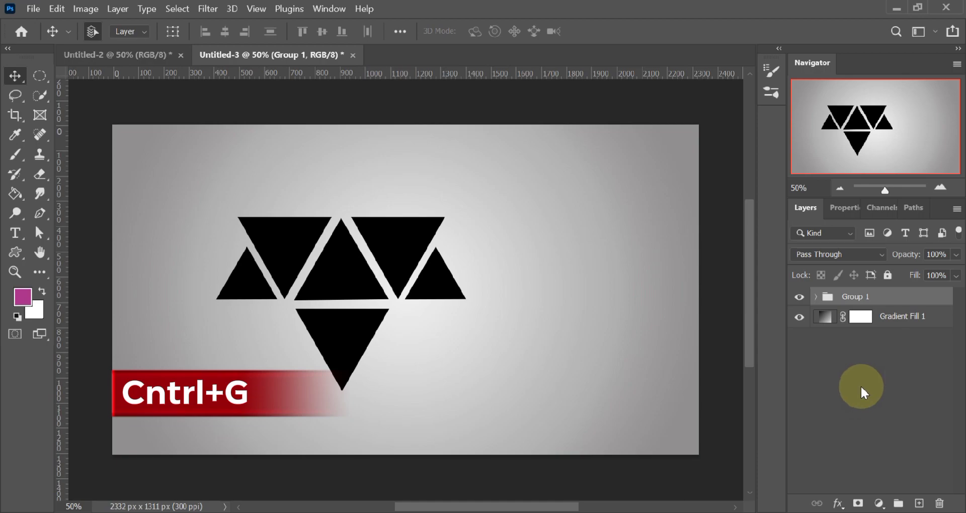
- Move the triangle group to the horizontal centre of the canvas and enlarge it to about 117%
{"action": "key", "text": "ctrl+t"}
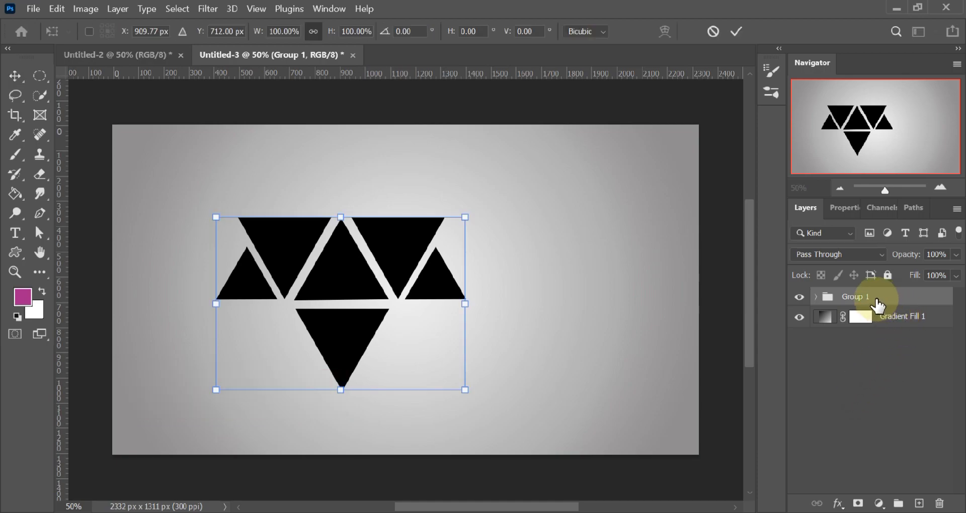
{"action": "left_click_drag", "start_coordinate": [395, 291], "coordinate": [449, 276]}
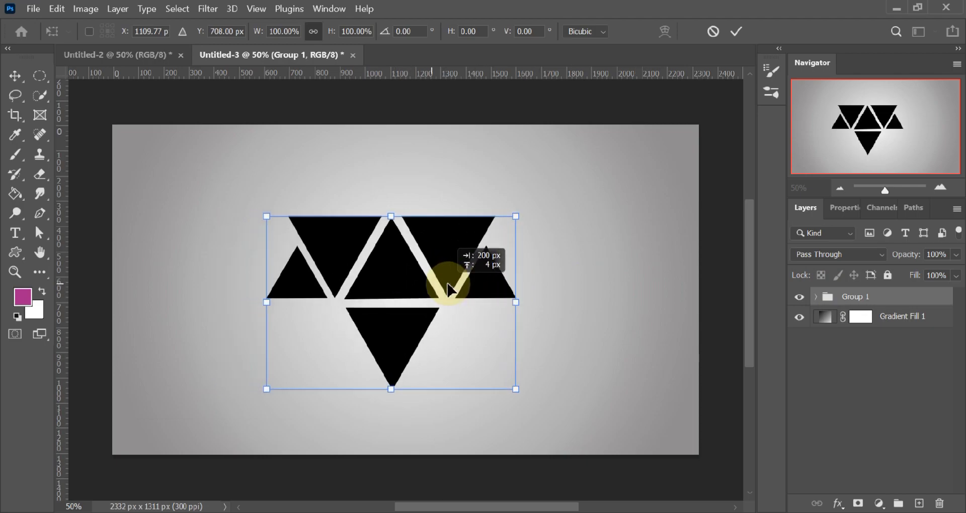
{"action": "mouse_move", "coordinate": [518, 304]}
{"action": "left_mouse_down"}
{"action": "mouse_move", "coordinate": [561, 312]}
{"action": "mouse_move", "coordinate": [523, 298]}
{"action": "left_mouse_up"}
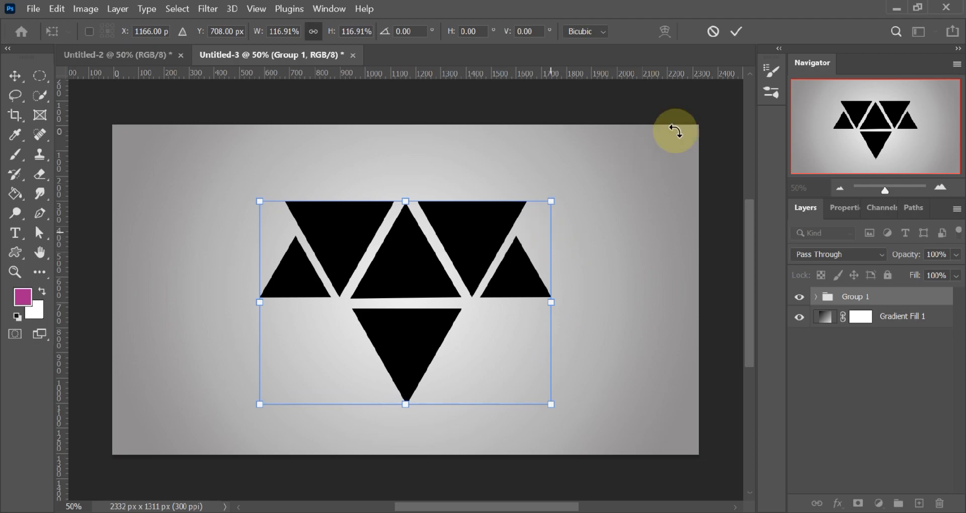
{"action": "left_click", "coordinate": [736, 32]}
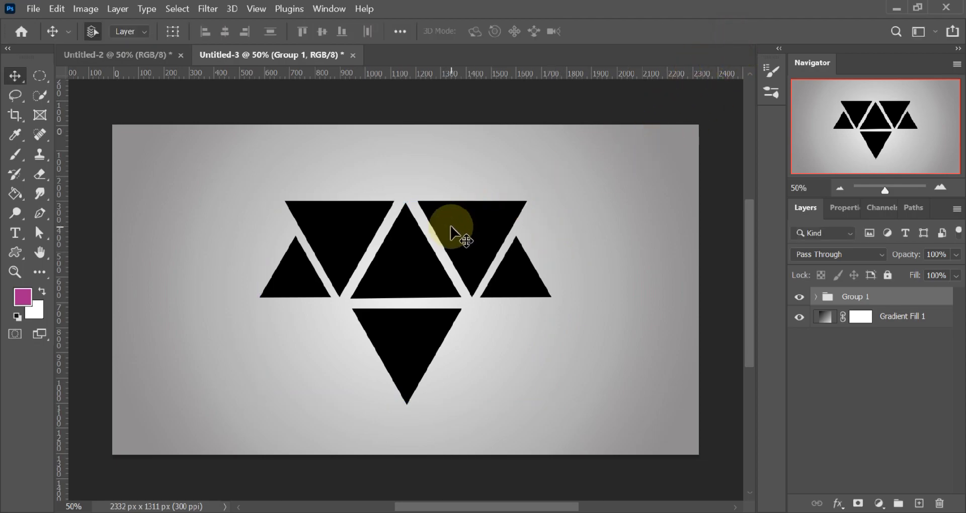
- Align the triangle group to the vertical centre of the whole canvas and clear the selection
{"action": "key", "text": "ctrl+a"}
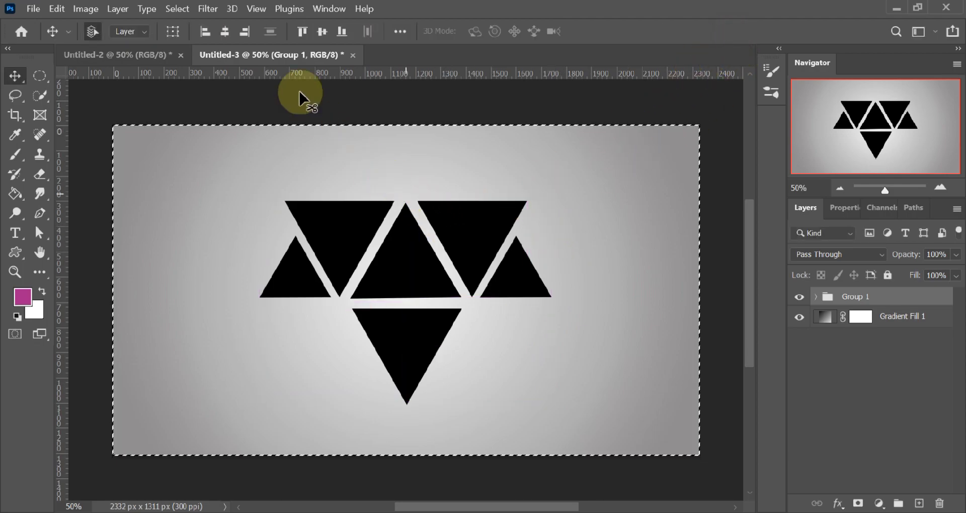
{"action": "left_click", "coordinate": [321, 32]}
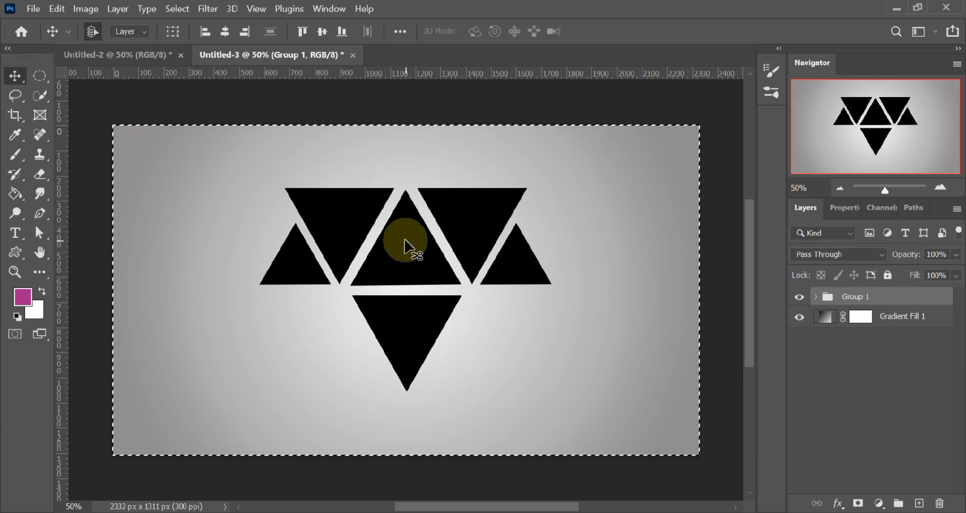
{"action": "key", "text": "ctrl+d"}
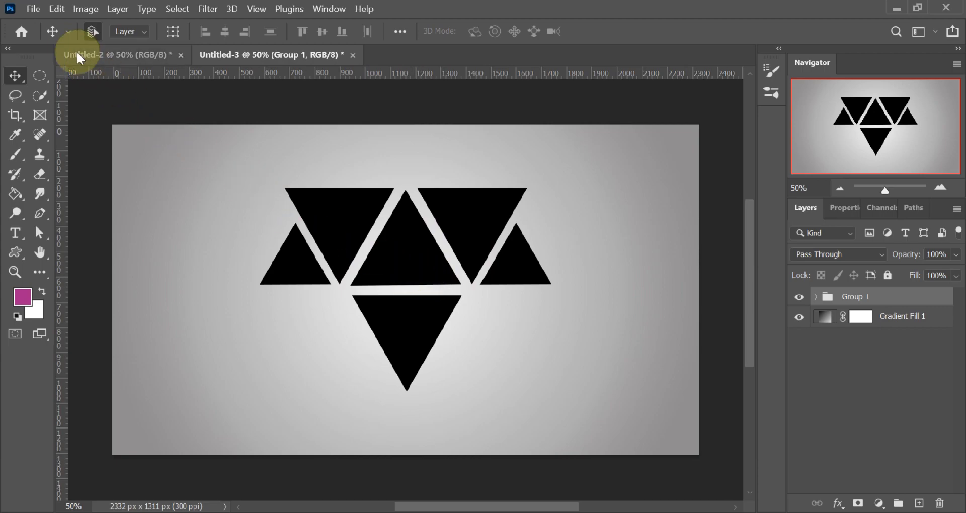
- Place the seated man's portrait photo over the triangles at about 7.57% scale and clip it to the triangle group
{"action": "left_click", "coordinate": [35, 10]}
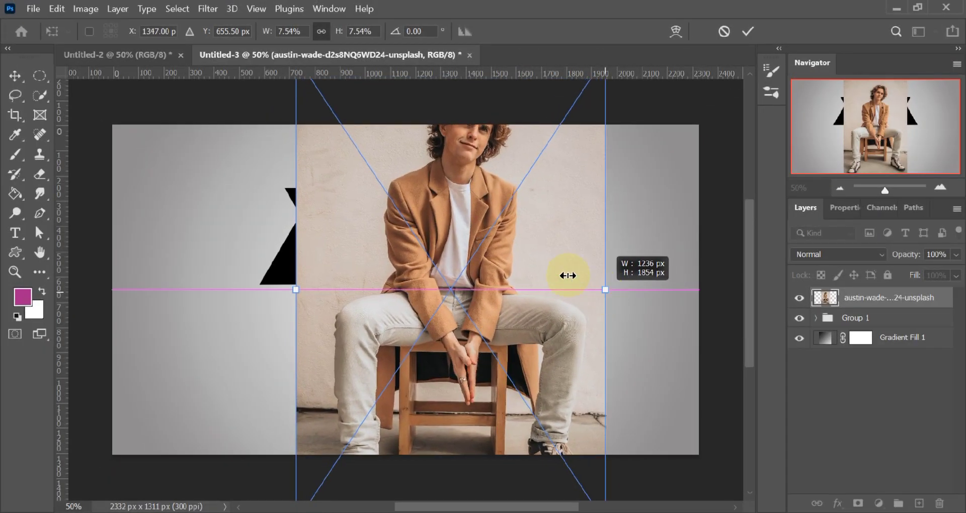
{"action": "left_click_drag", "start_coordinate": [529, 241], "coordinate": [490, 326]}
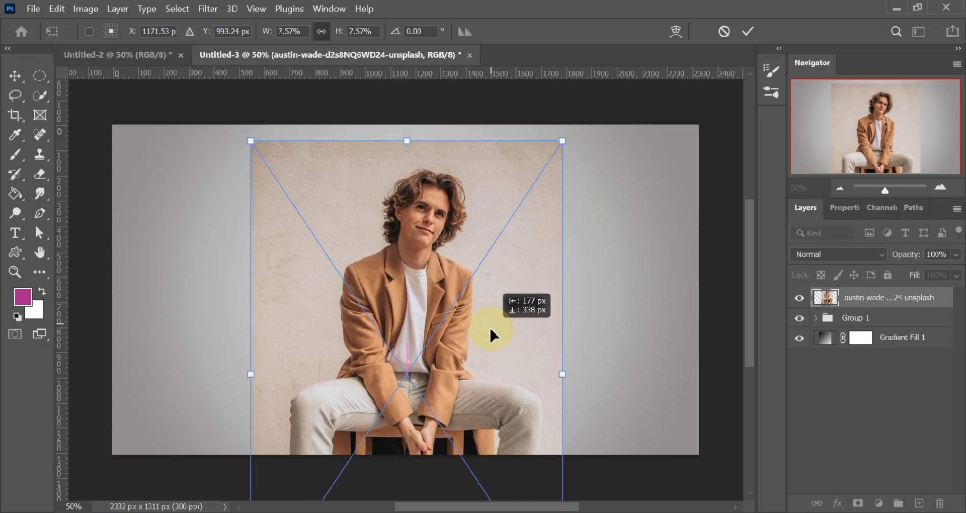
{"action": "left_click", "coordinate": [749, 31]}
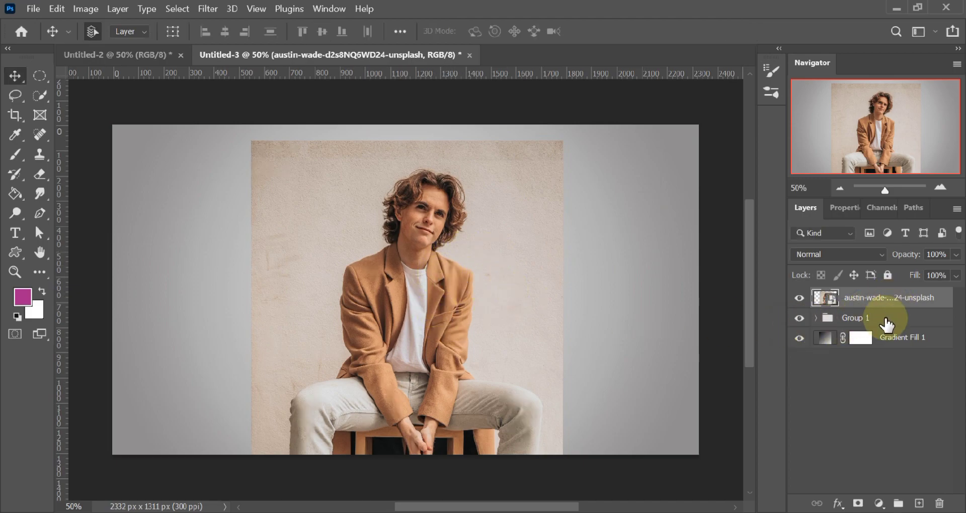
{"action": "right_click", "coordinate": [894, 299]}
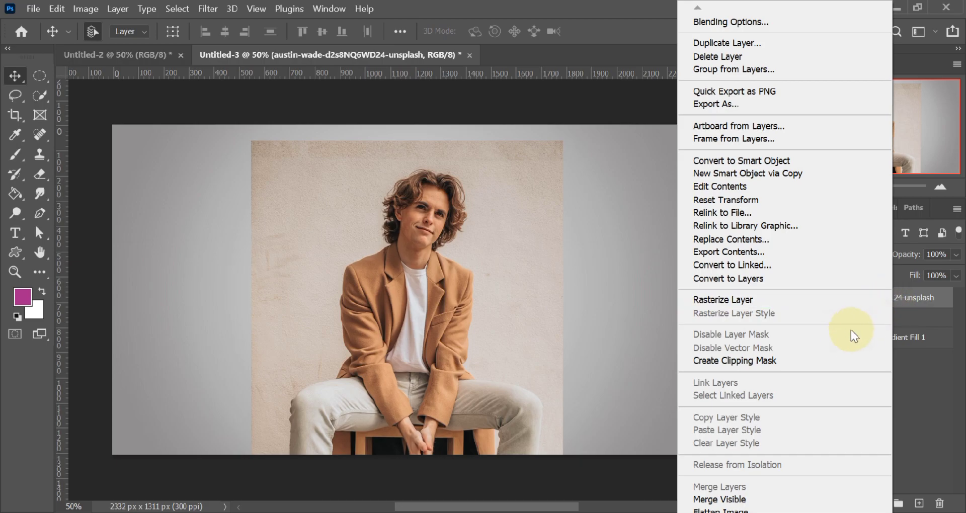
{"action": "left_click", "coordinate": [805, 360]}
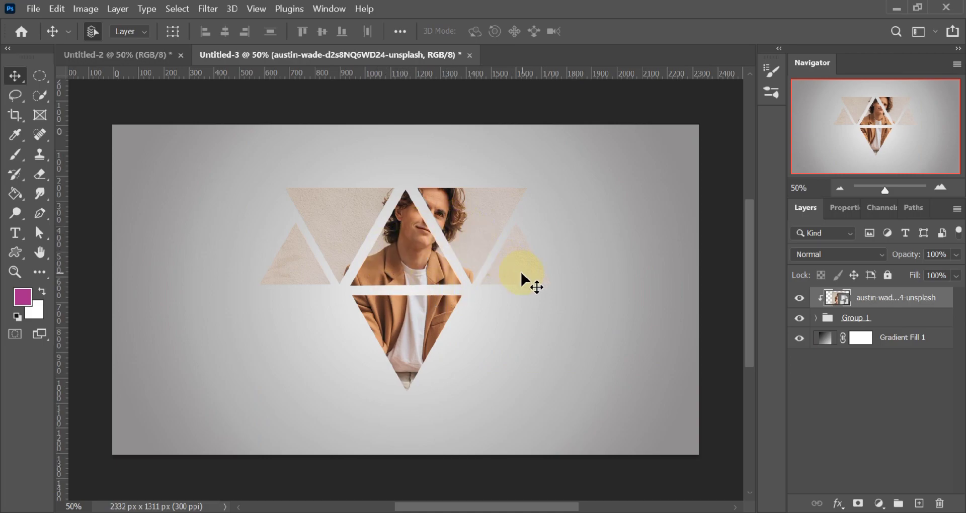
- Add a drop shadow to the triangle group with a black colour and the Multiply blend mode
{"action": "left_click", "coordinate": [872, 319]}
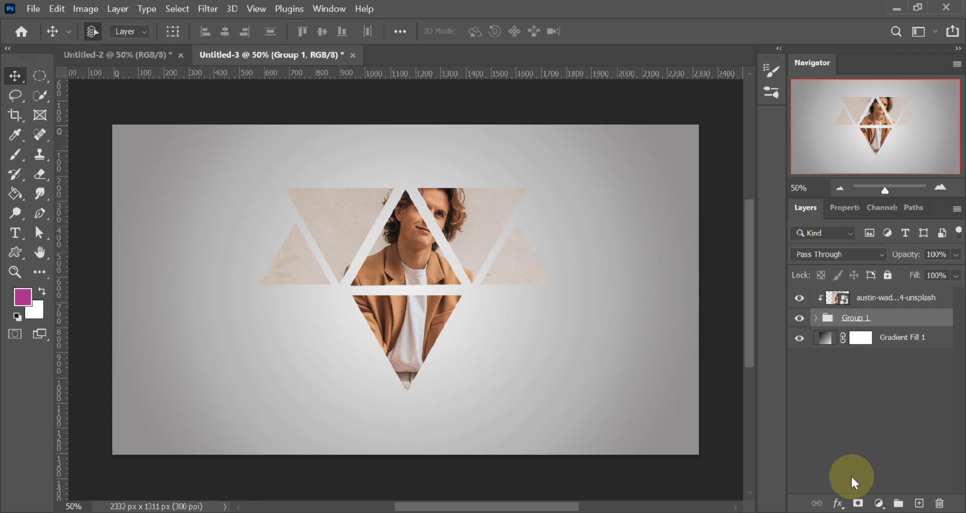
{"action": "left_click", "coordinate": [839, 504]}
{"action": "left_click", "coordinate": [843, 492]}
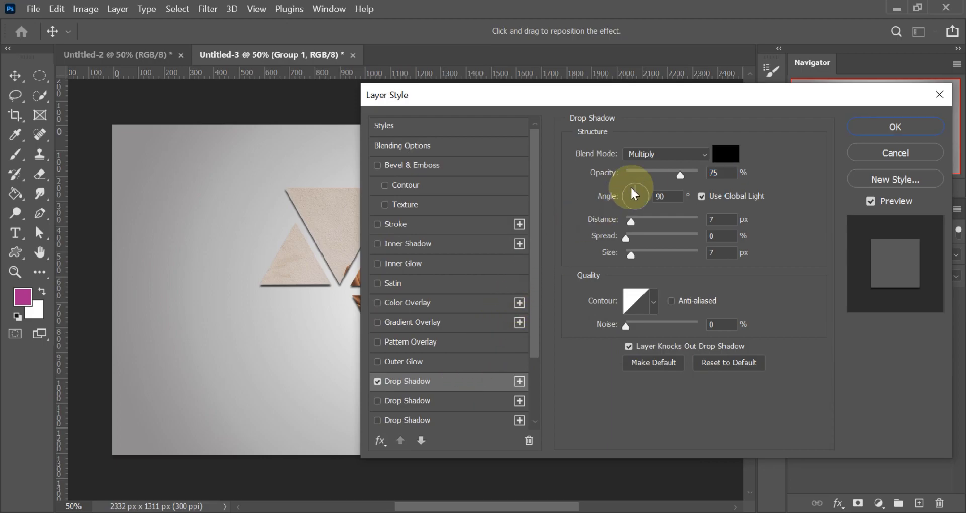
{"action": "left_click", "coordinate": [724, 154]}
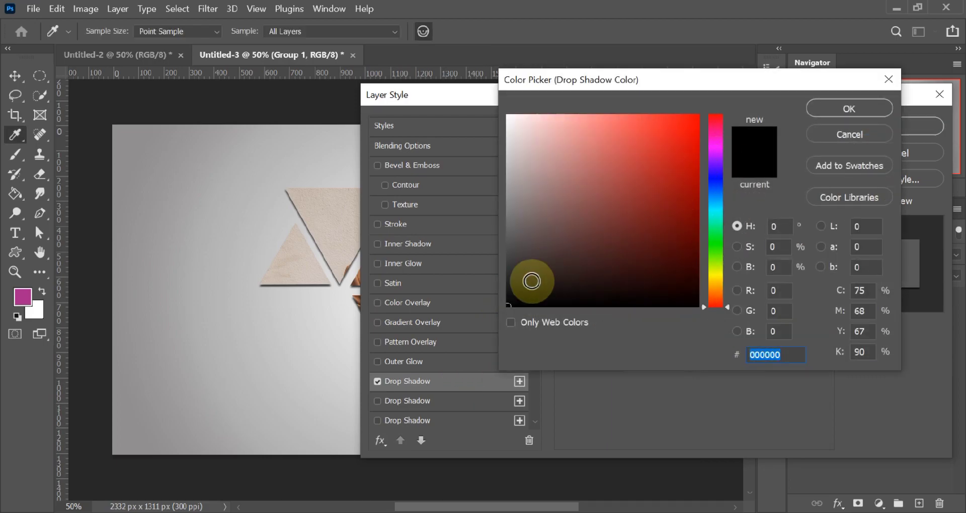
{"action": "left_click", "coordinate": [825, 109]}
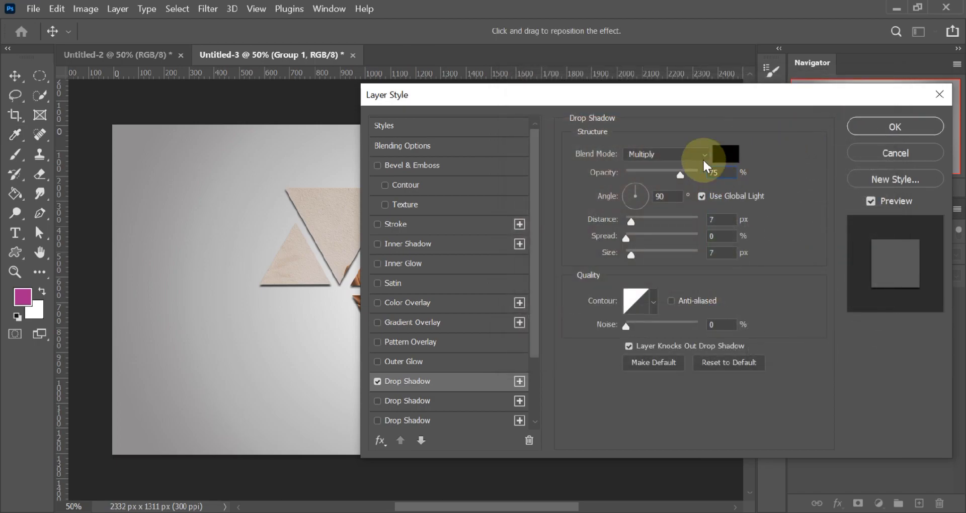
{"action": "left_click", "coordinate": [702, 157]}
{"action": "left_click", "coordinate": [692, 183]}
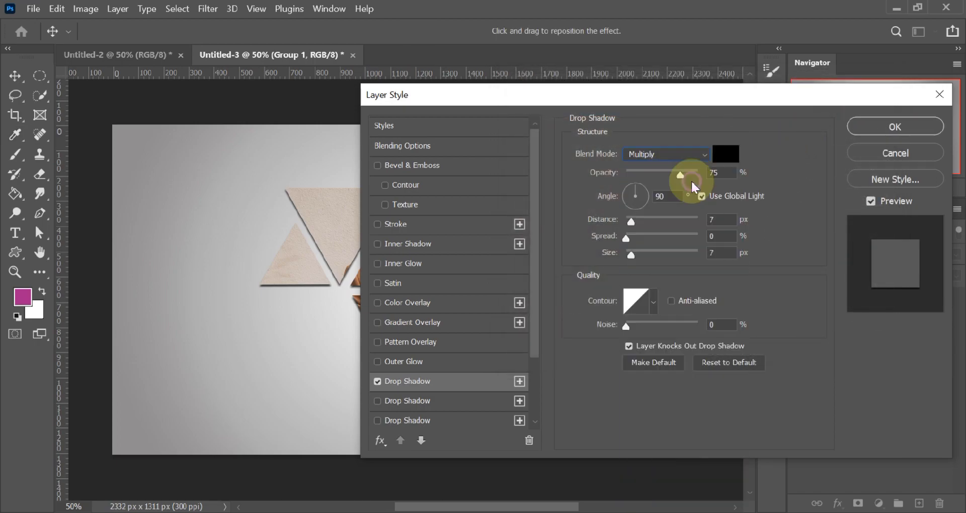
- Set the drop shadow's angle to 125° and shift the dialog aside to reveal more of the canvas
{"action": "left_click", "coordinate": [672, 197]}
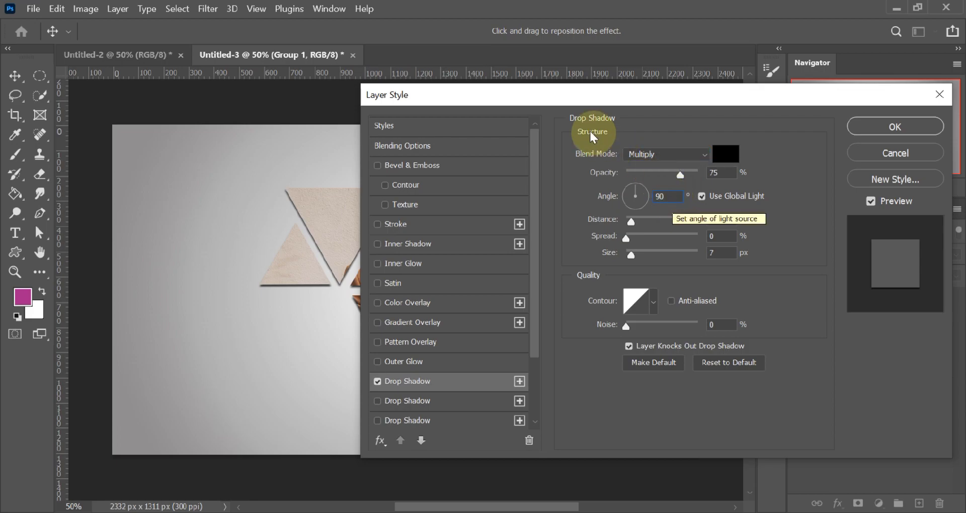
{"action": "left_click", "coordinate": [575, 107]}
{"action": "mouse_move", "coordinate": [635, 88]}
{"action": "left_mouse_down"}
{"action": "mouse_move", "coordinate": [659, 103]}
{"action": "mouse_move", "coordinate": [800, 90]}
{"action": "mouse_move", "coordinate": [622, 84]}
{"action": "left_mouse_up"}
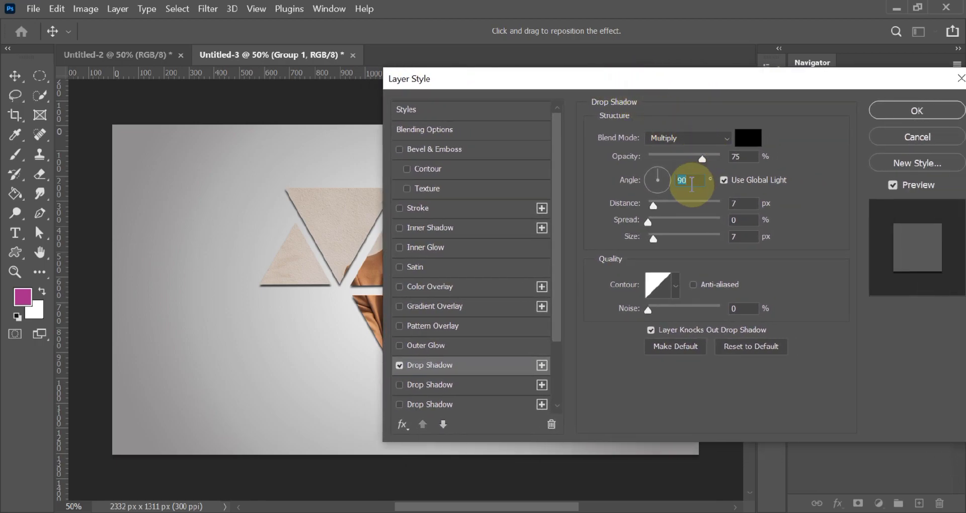
{"action": "type", "text": "135"}
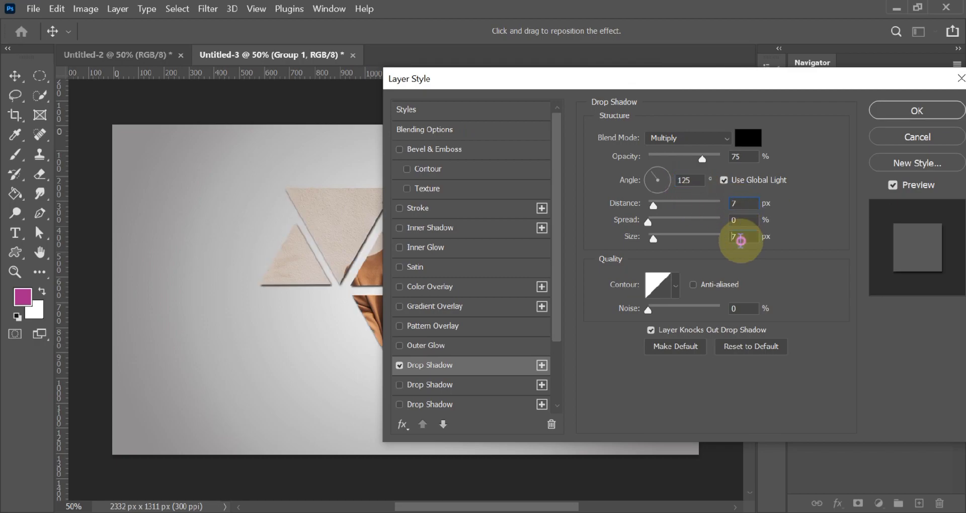
- Apply the drop shadow with 7 px distance and size, and add a layer named "Color 1" above the portrait photo
{"action": "left_click", "coordinate": [917, 110]}
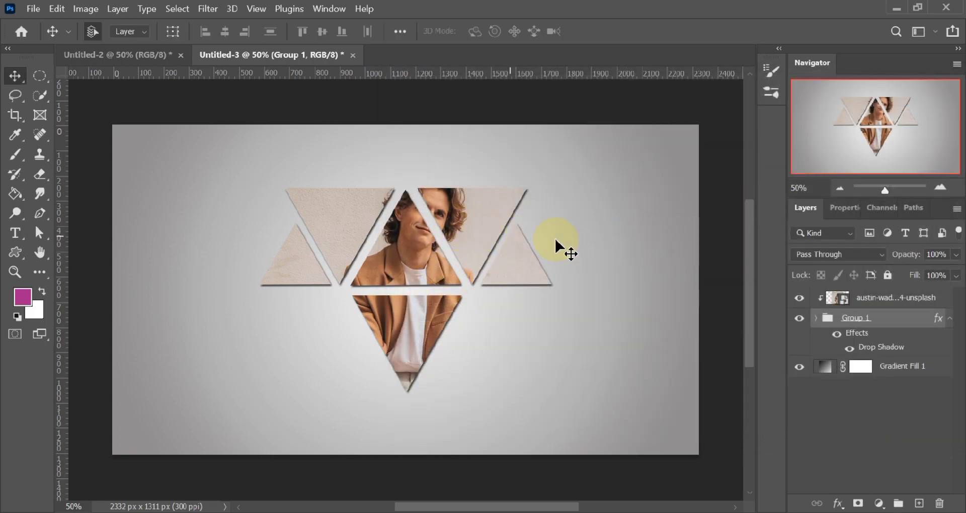
{"action": "left_click", "coordinate": [889, 303]}
{"action": "left_click", "coordinate": [919, 503]}
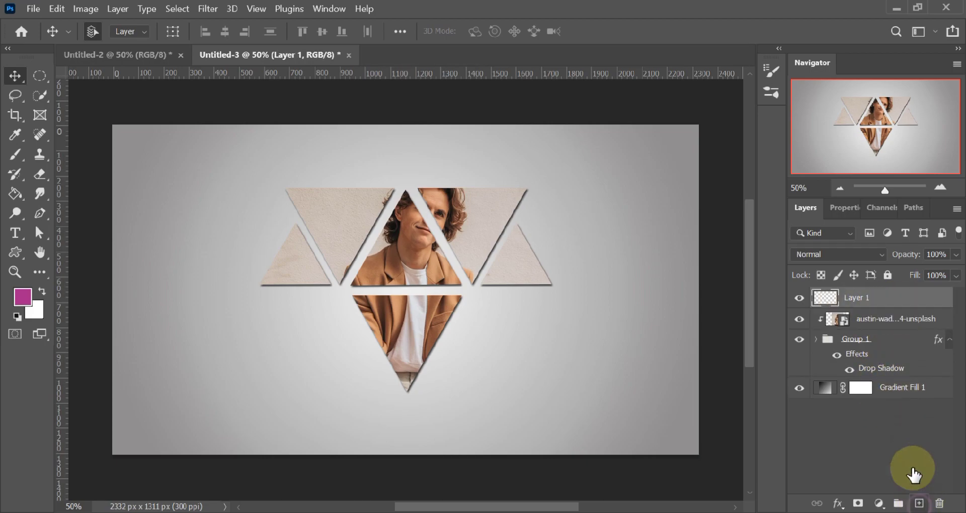
{"action": "double_click", "coordinate": [858, 297]}
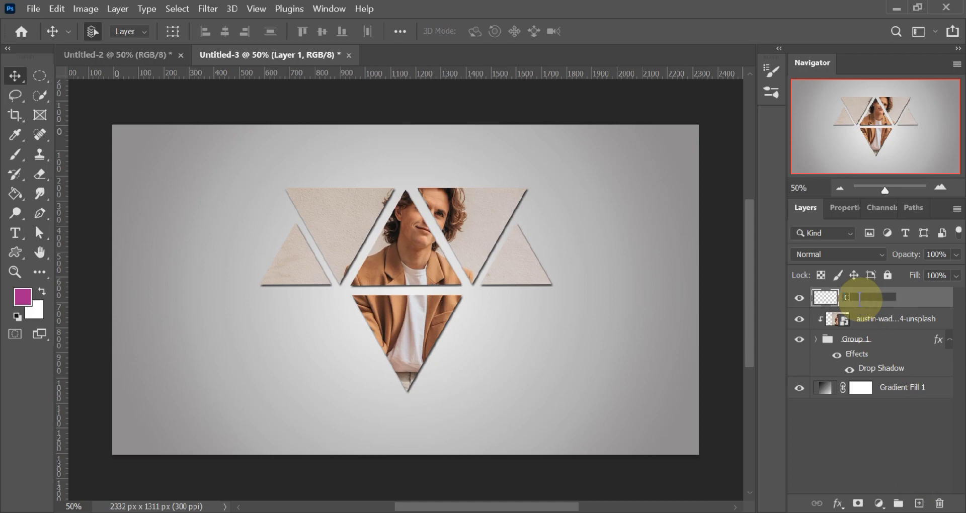
{"action": "type", "text": "Color"}
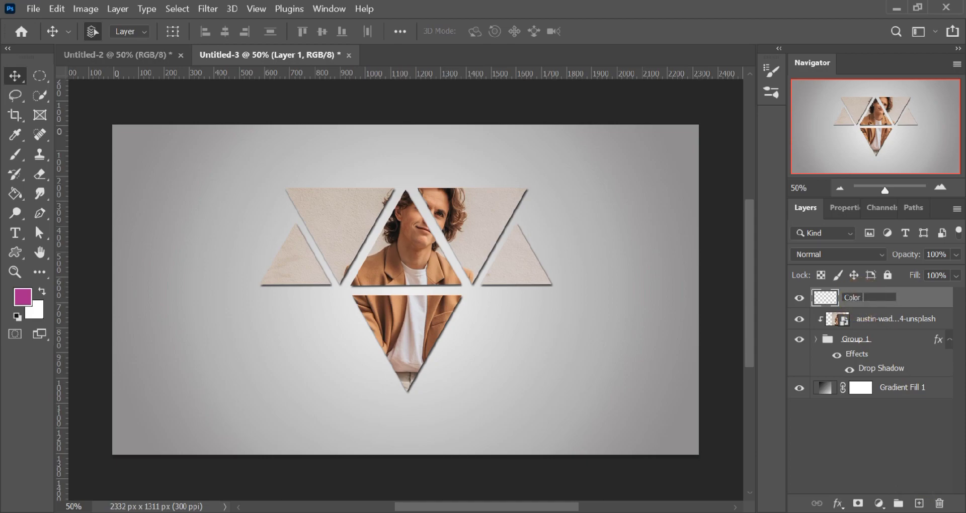
{"action": "type", "text": " 1"}
{"action": "key", "text": "Return"}
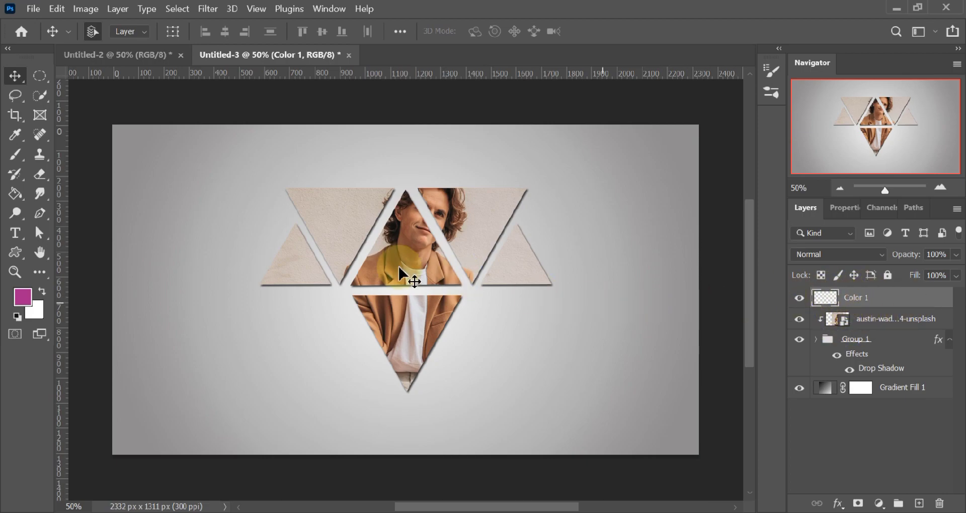
- Paint one large dab over the left-hand triangles on the Color 1 layer with a 1457 px Soft Round brush in colour 034b8d
{"action": "left_click", "coordinate": [17, 199]}
{"action": "left_click", "coordinate": [17, 157]}
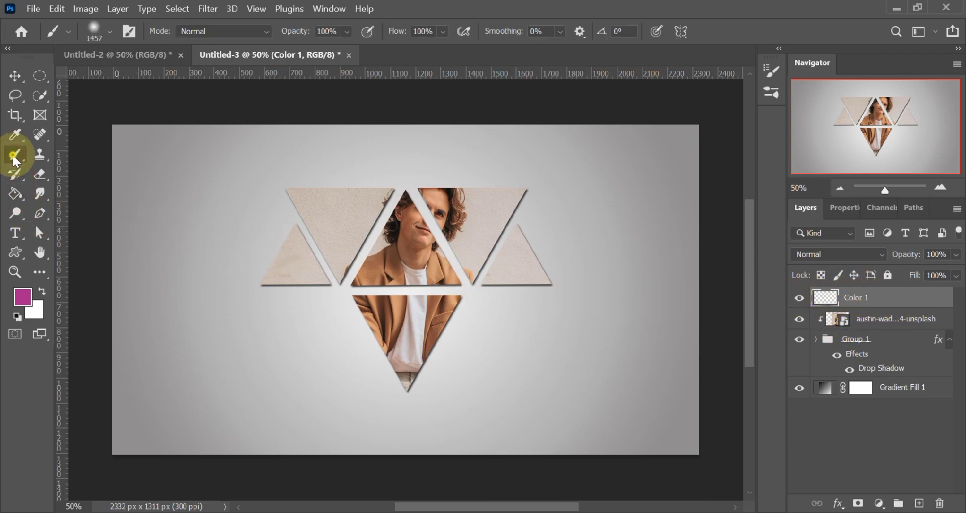
{"action": "left_click", "coordinate": [46, 157]}
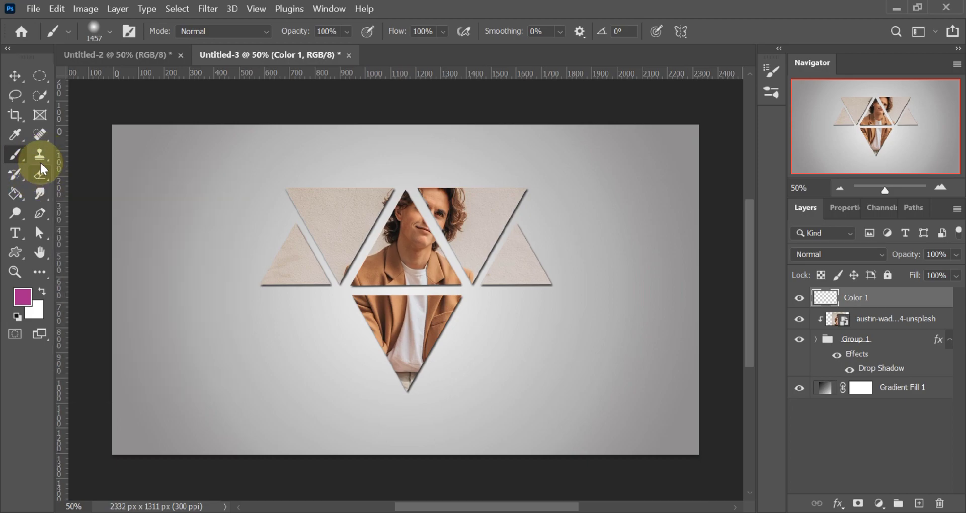
{"action": "right_click", "coordinate": [351, 230]}
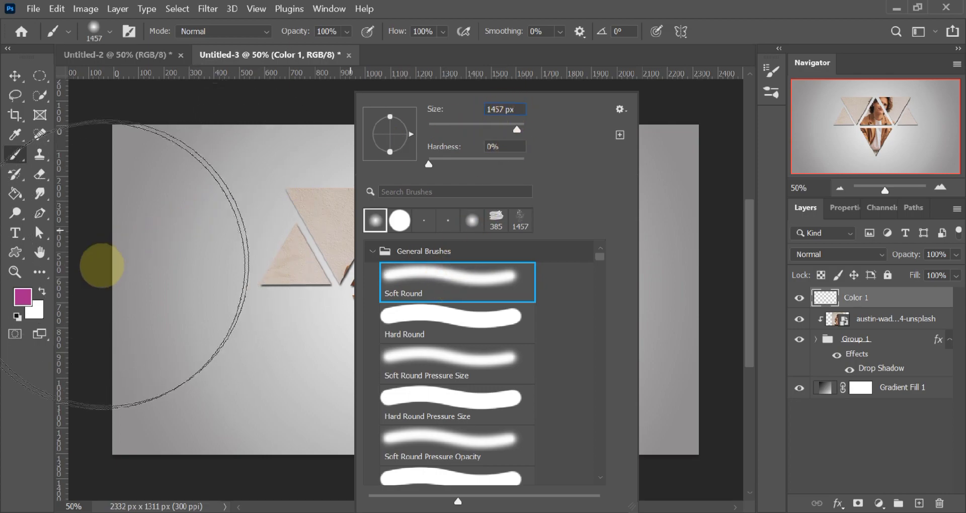
{"action": "left_click", "coordinate": [29, 299]}
{"action": "left_click", "coordinate": [29, 299]}
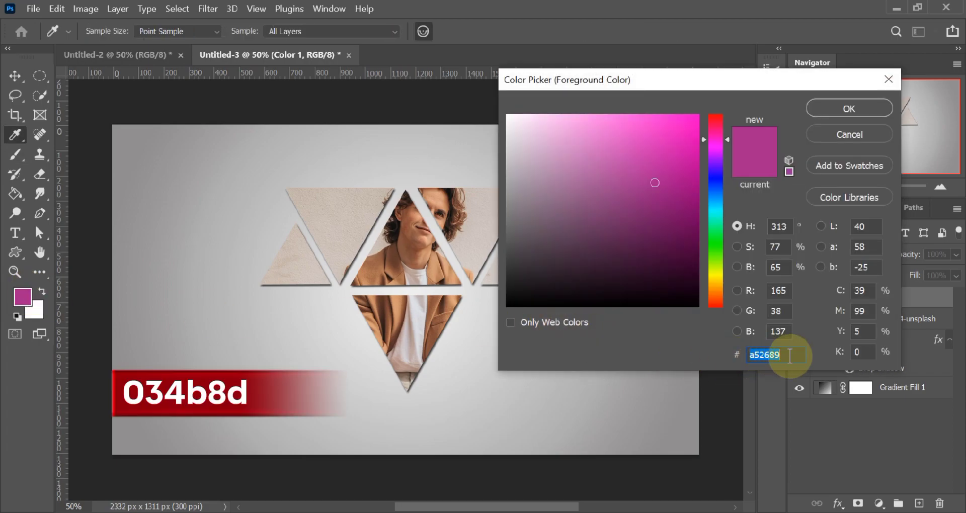
{"action": "type", "text": "034b8d"}
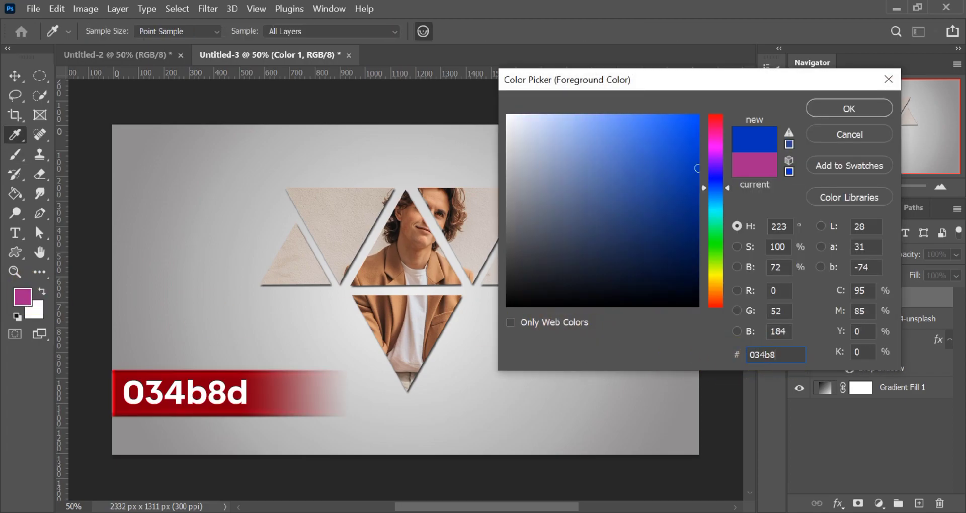
{"action": "left_click", "coordinate": [848, 108]}
{"action": "key", "text": "b"}
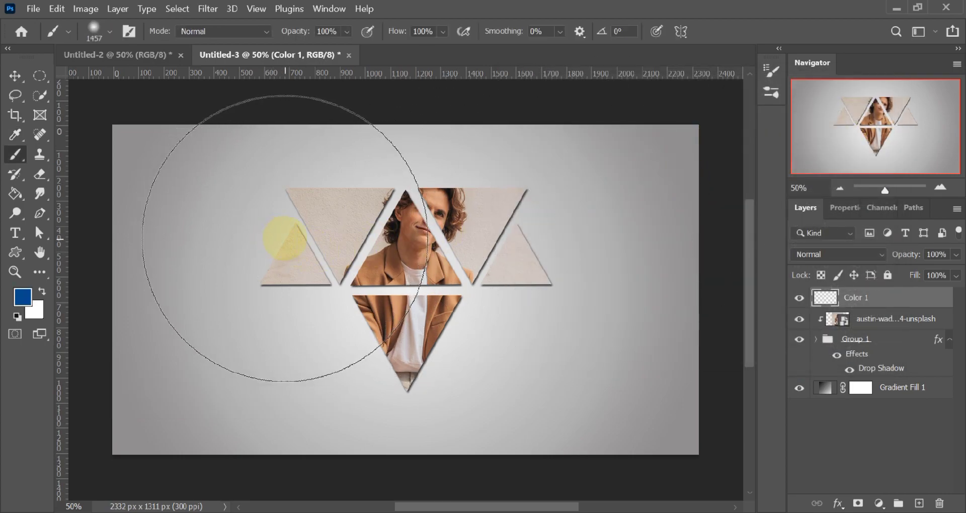
{"action": "left_click", "coordinate": [285, 238]}
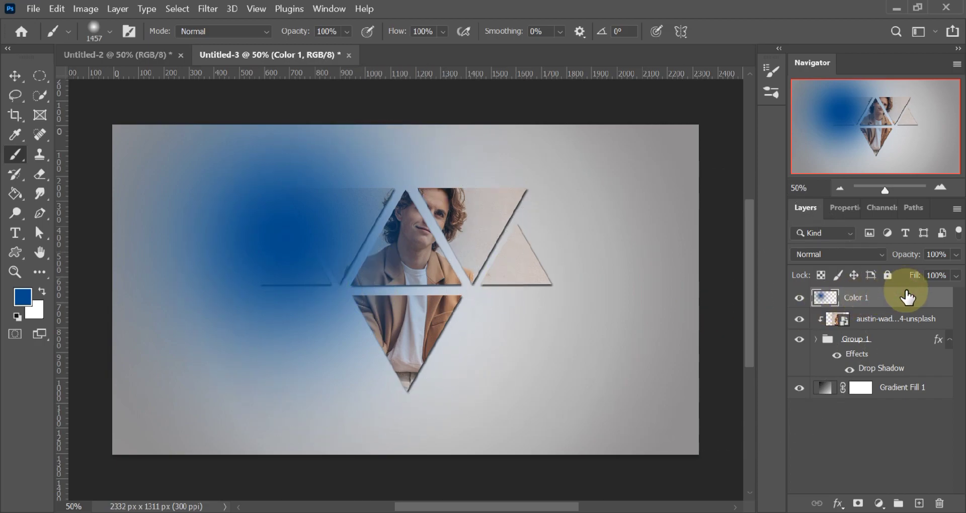
- Add a new layer above Color 1 and name it "Color 2"
{"action": "left_click", "coordinate": [918, 503]}
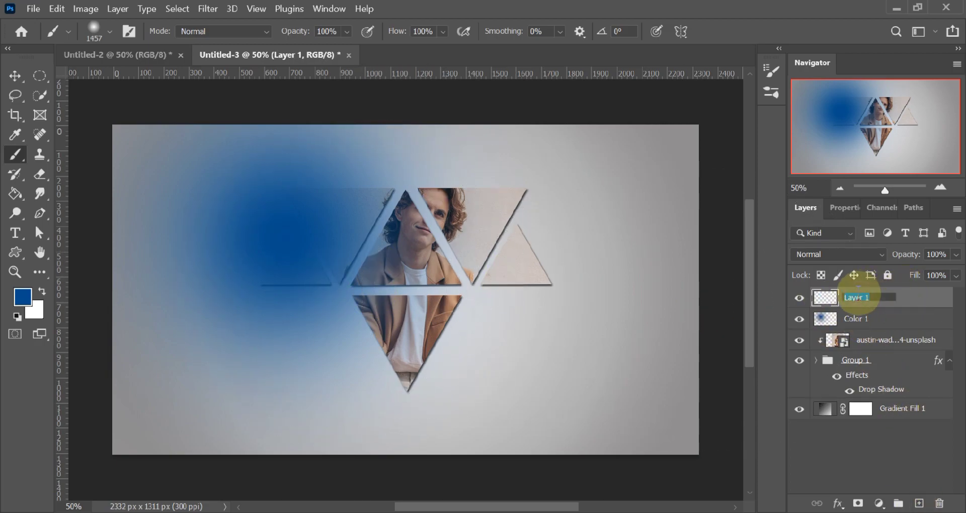
{"action": "left_click", "coordinate": [858, 297]}
{"action": "type", "text": "Color 2"}
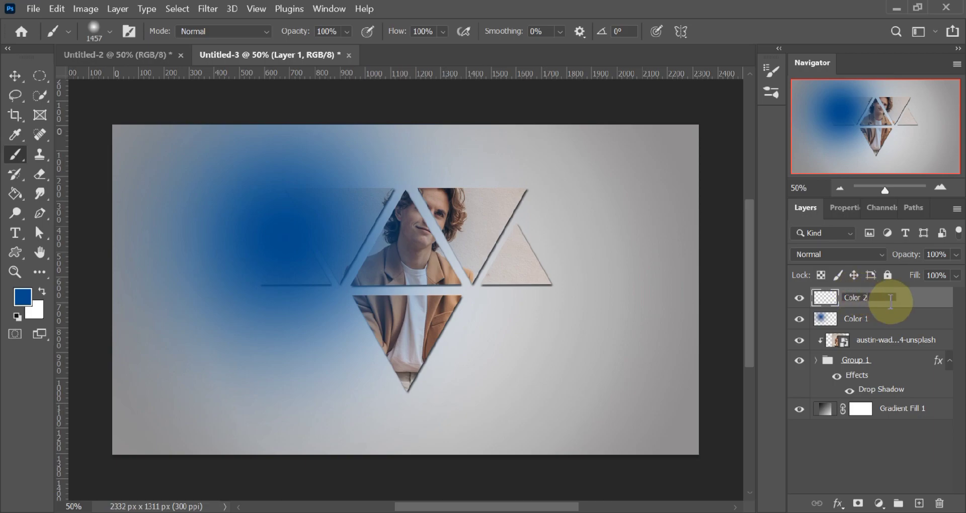
{"action": "key", "text": "Return"}
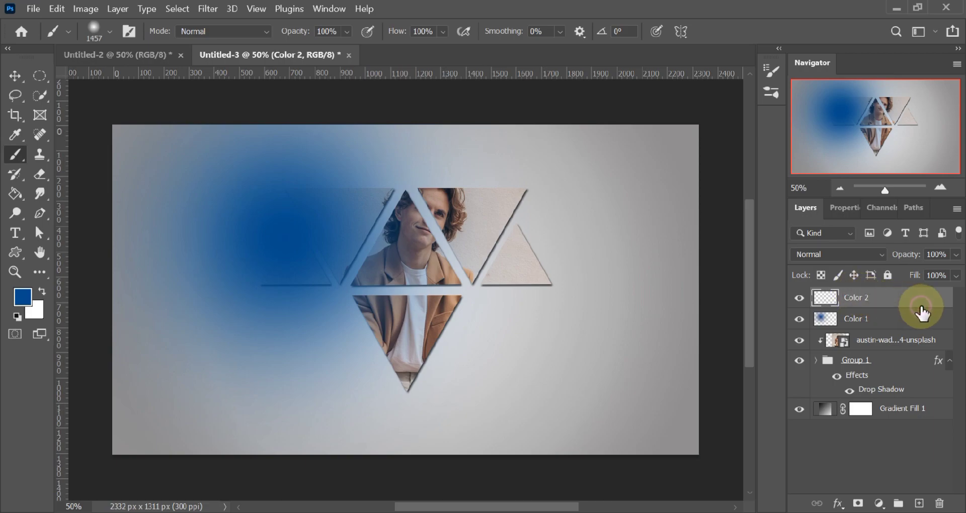
- Paint one large soft dab in colour a52689 on the Color 2 layer, to the lower right of the portrait triangles
{"action": "left_click", "coordinate": [23, 296]}
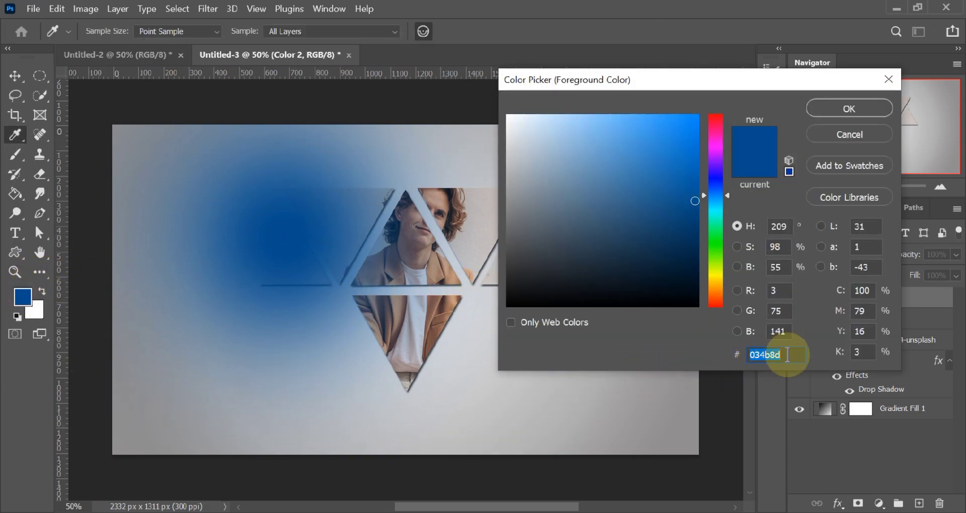
{"action": "type", "text": "a52"}
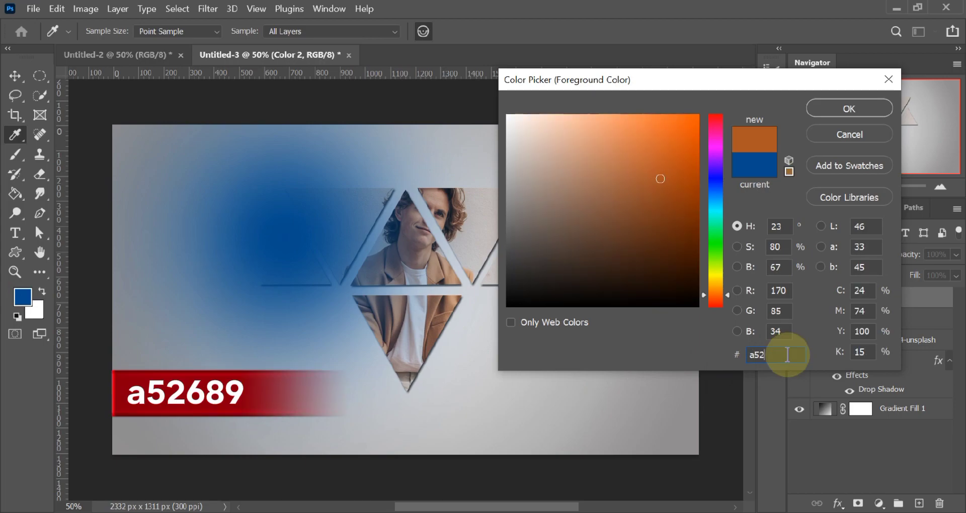
{"action": "type", "text": "689"}
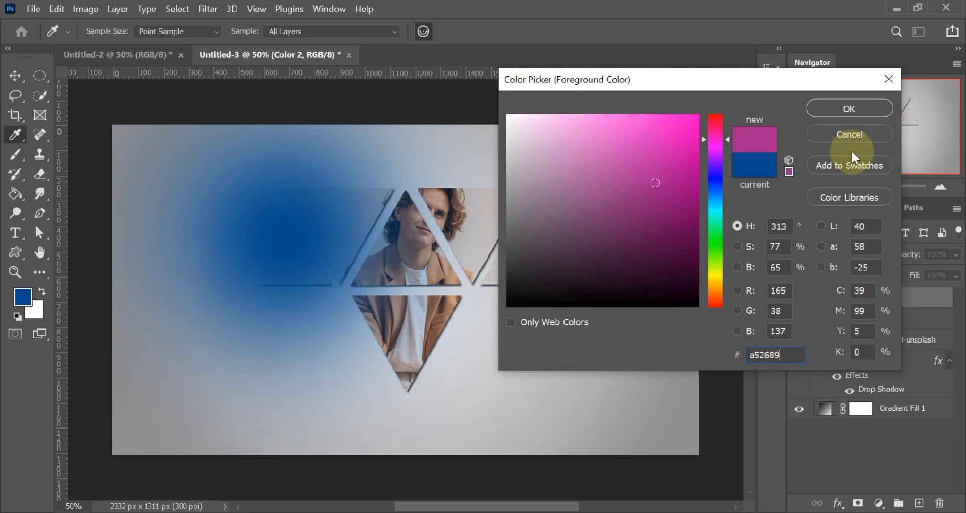
{"action": "left_click", "coordinate": [856, 114]}
{"action": "key", "text": "b"}
{"action": "left_click", "coordinate": [475, 322]}
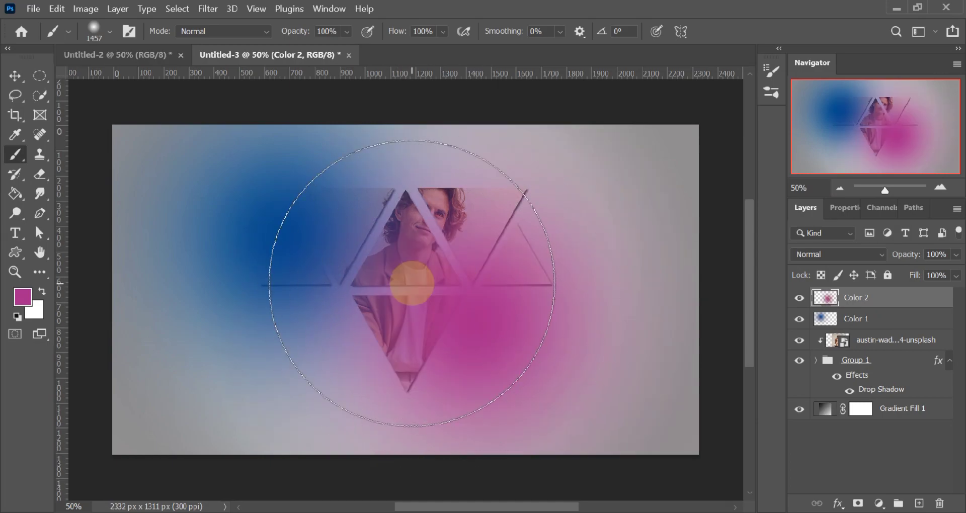
- Set the blend mode of the Color 1 and Color 2 layers to Screen and switch to the Move tool
{"action": "left_click", "coordinate": [903, 298]}
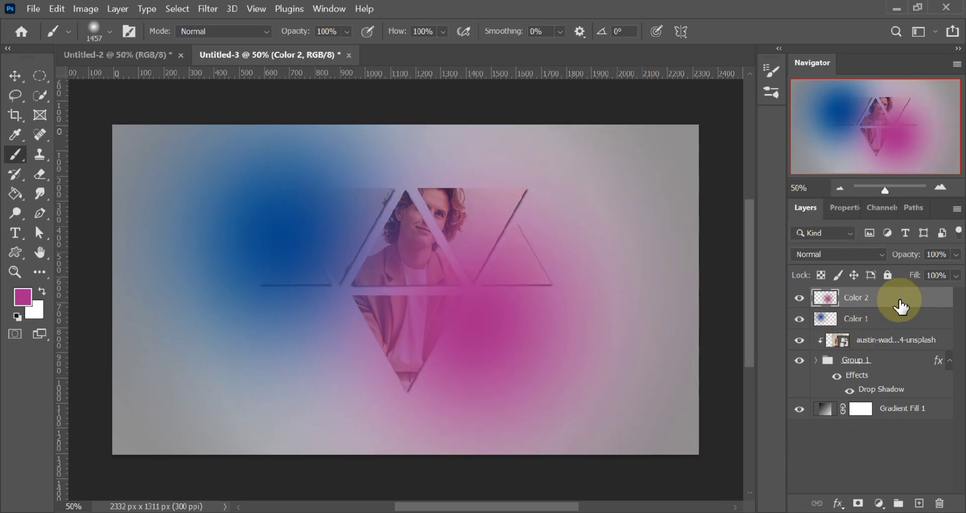
{"action": "left_click", "coordinate": [886, 319], "text": "shift"}
{"action": "left_click", "coordinate": [846, 261]}
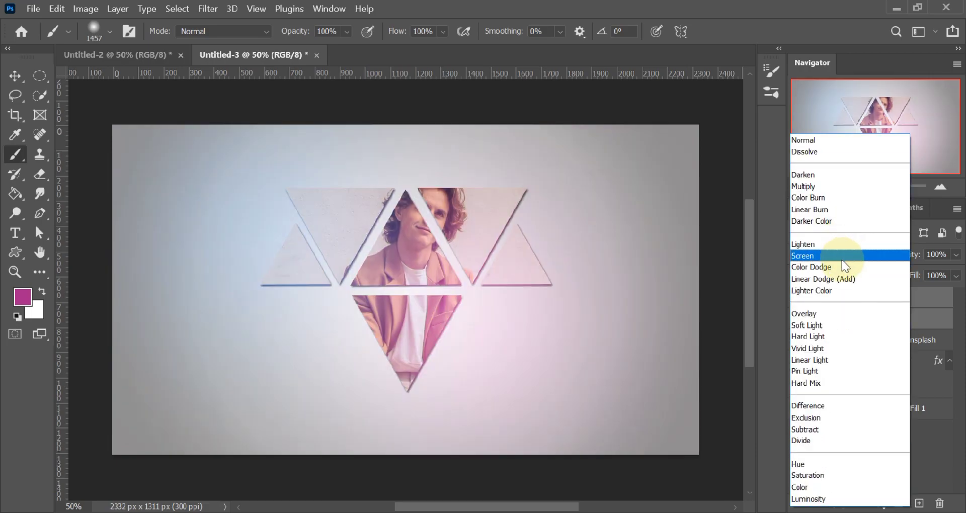
{"action": "left_click", "coordinate": [841, 259]}
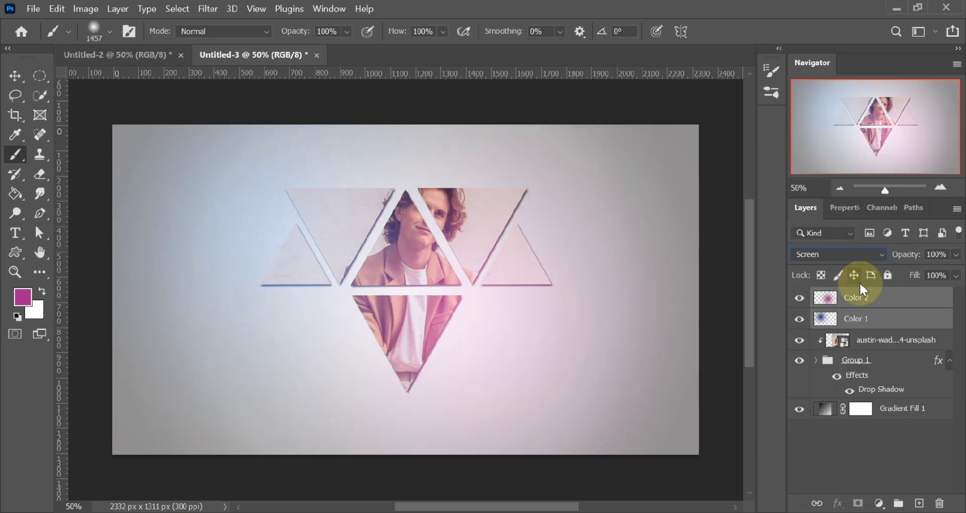
{"action": "key", "text": "v"}
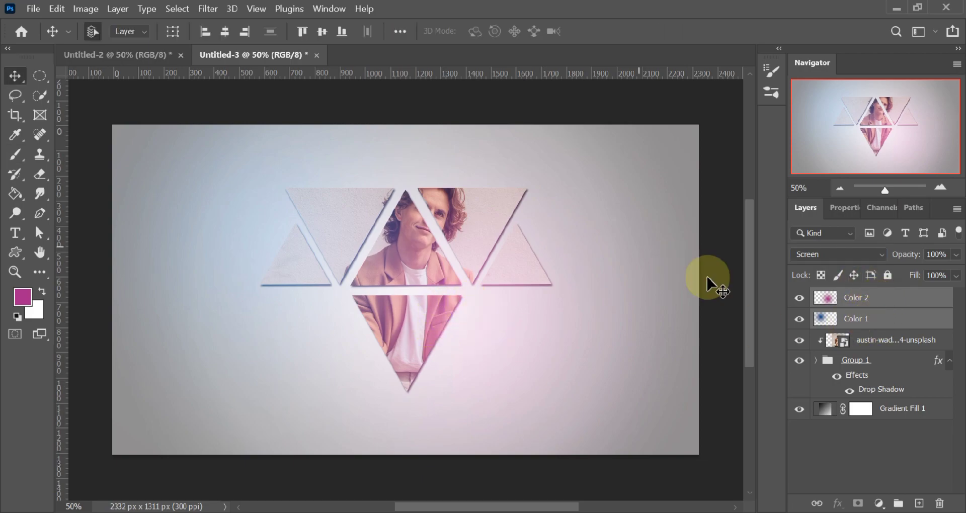
- Add a Levels adjustment above the portrait photo and clip it to that layer
{"action": "left_click", "coordinate": [881, 342]}
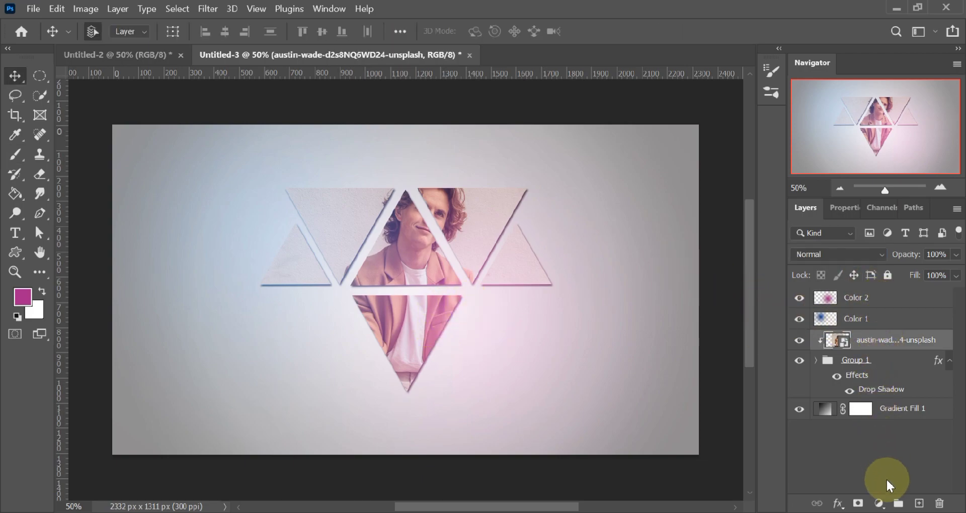
{"action": "left_click", "coordinate": [879, 504]}
{"action": "left_click", "coordinate": [857, 299]}
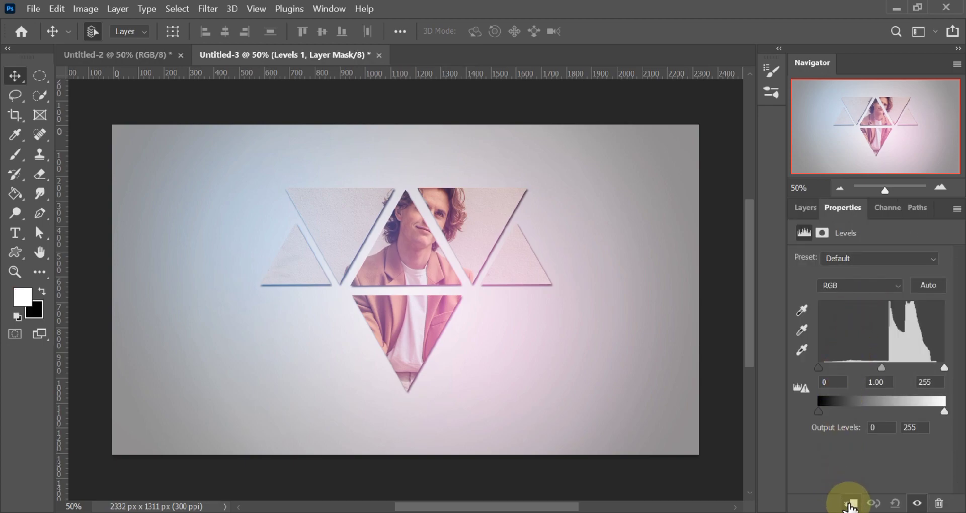
{"action": "left_click", "coordinate": [849, 504]}
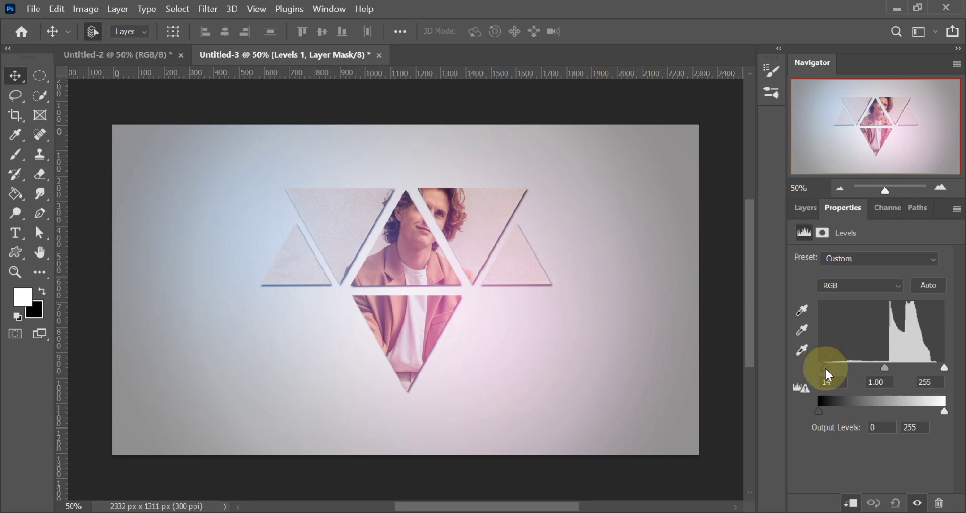
- Set the Levels black input to 14 and the midtones to 0.70, and lower the white input slightly
{"action": "left_click_drag", "start_coordinate": [885, 369], "coordinate": [907, 377]}
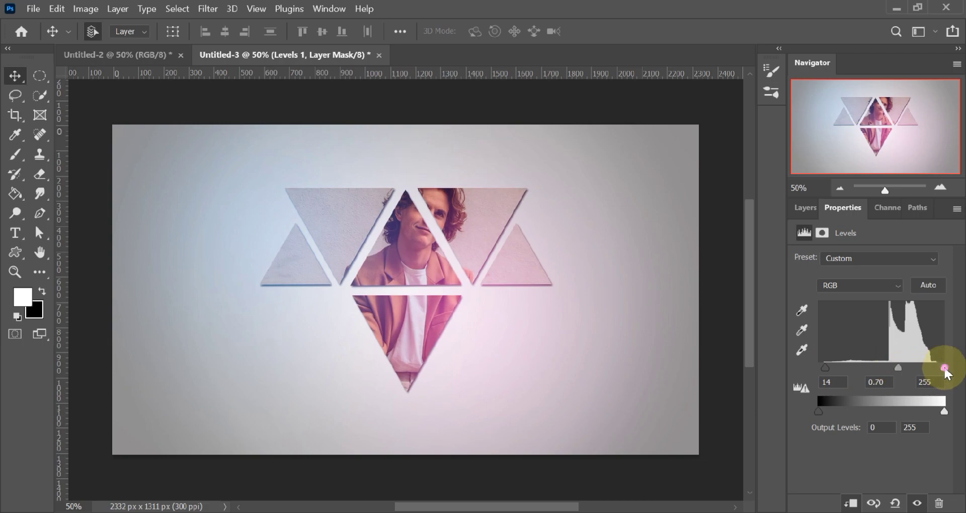
{"action": "left_click_drag", "start_coordinate": [943, 370], "coordinate": [938, 371]}
{"action": "left_click", "coordinate": [807, 209]}
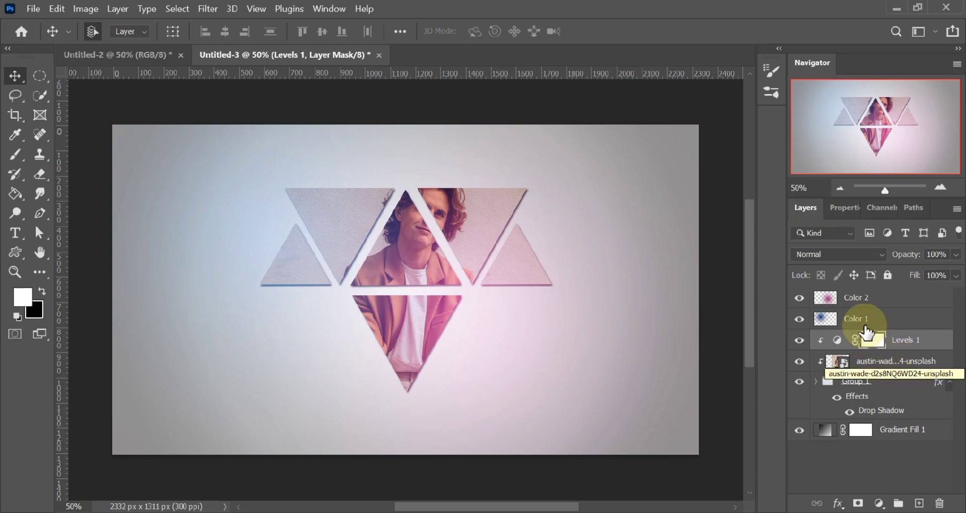
- Add a new layer above Color 2 and stamp all visible layers into it
{"action": "left_click", "coordinate": [871, 300]}
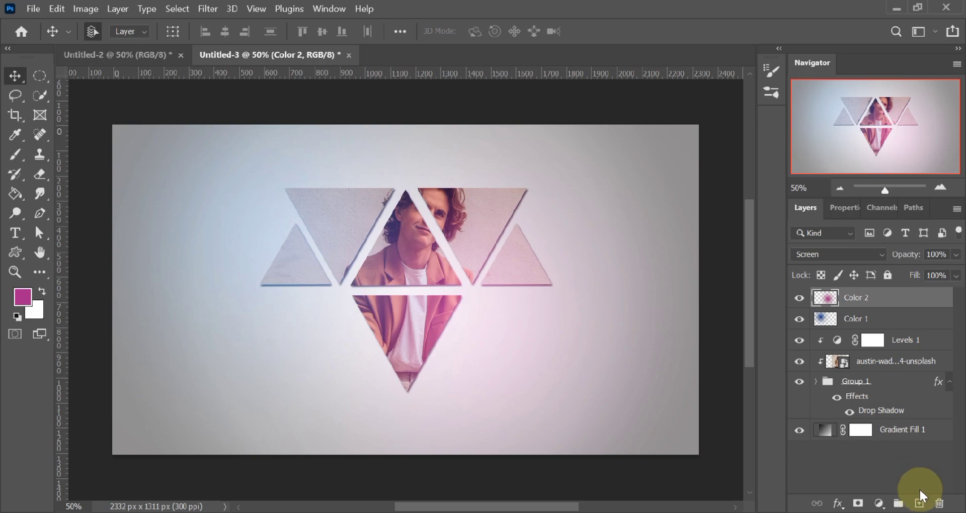
{"action": "left_click", "coordinate": [919, 503]}
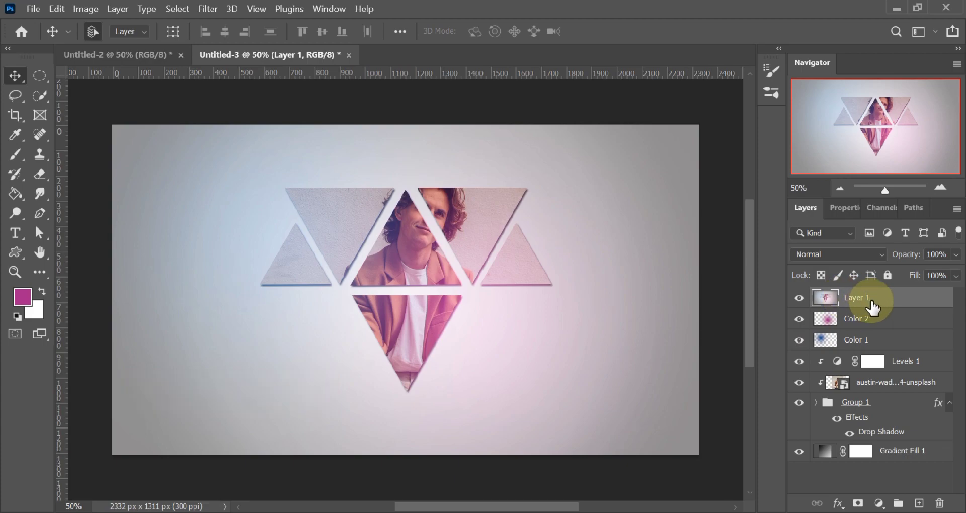
- Add a Brightness/Contrast adjustment with brightness 12 above the stamped layer and reselect the stamped layer
{"action": "left_click", "coordinate": [879, 503]}
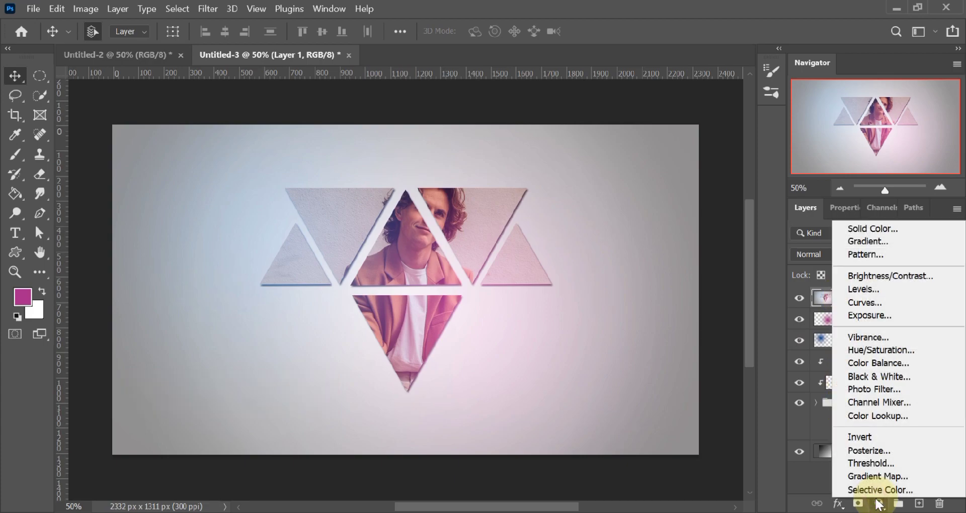
{"action": "left_click", "coordinate": [897, 277]}
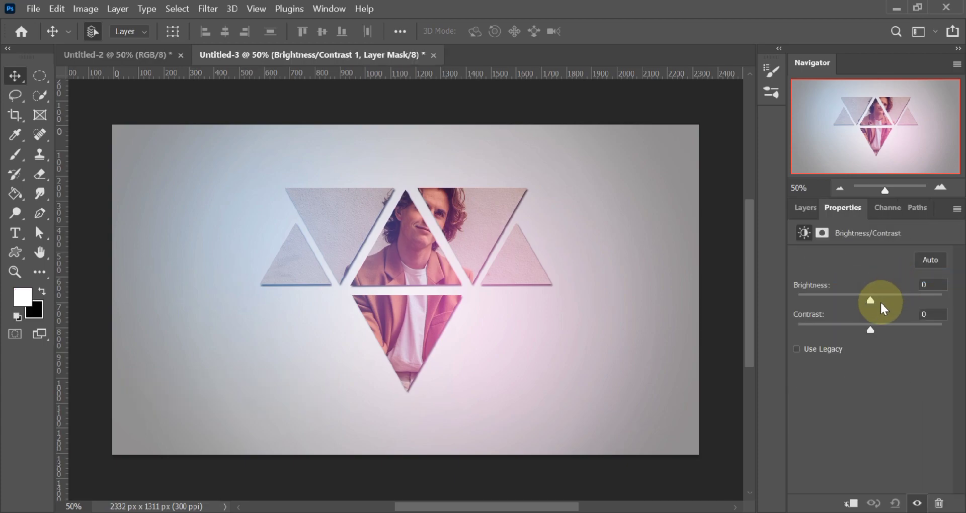
{"action": "left_click_drag", "start_coordinate": [874, 298], "coordinate": [876, 300]}
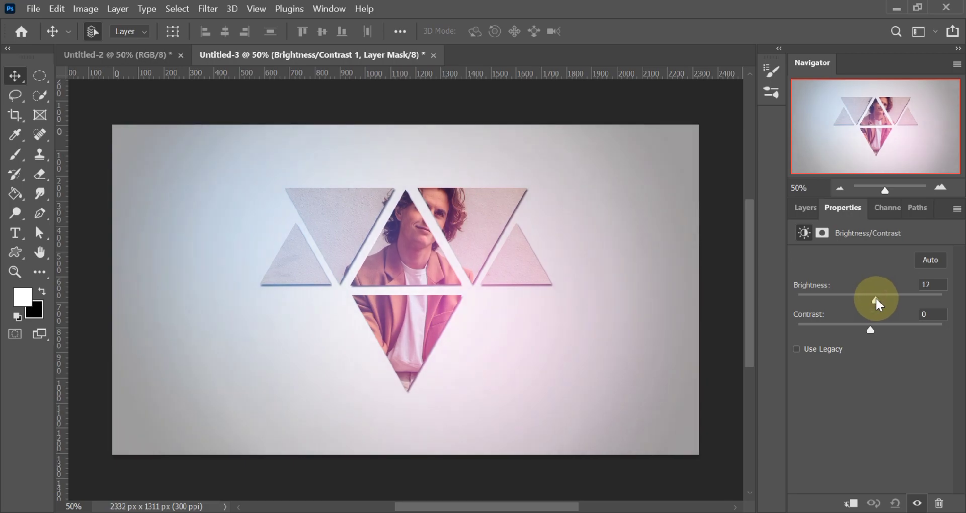
{"action": "left_click", "coordinate": [810, 206]}
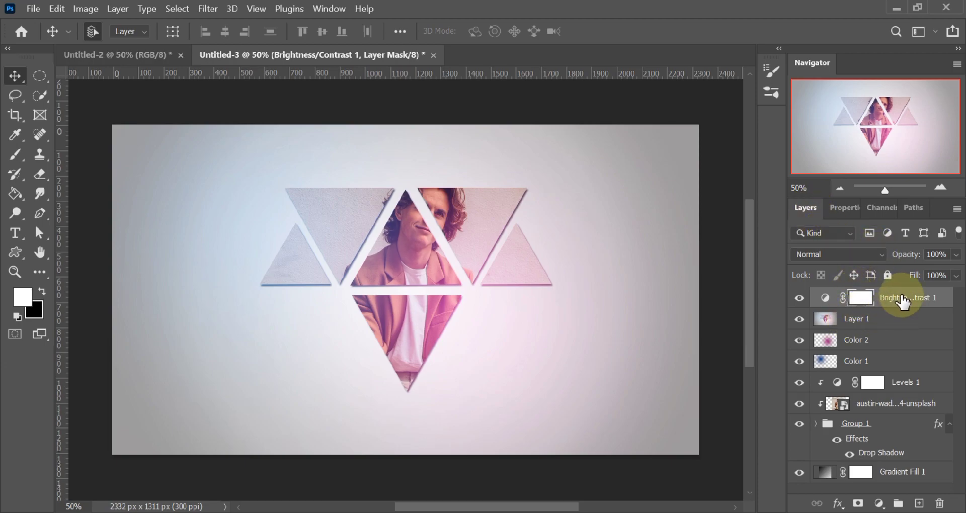
{"action": "left_click", "coordinate": [887, 318]}
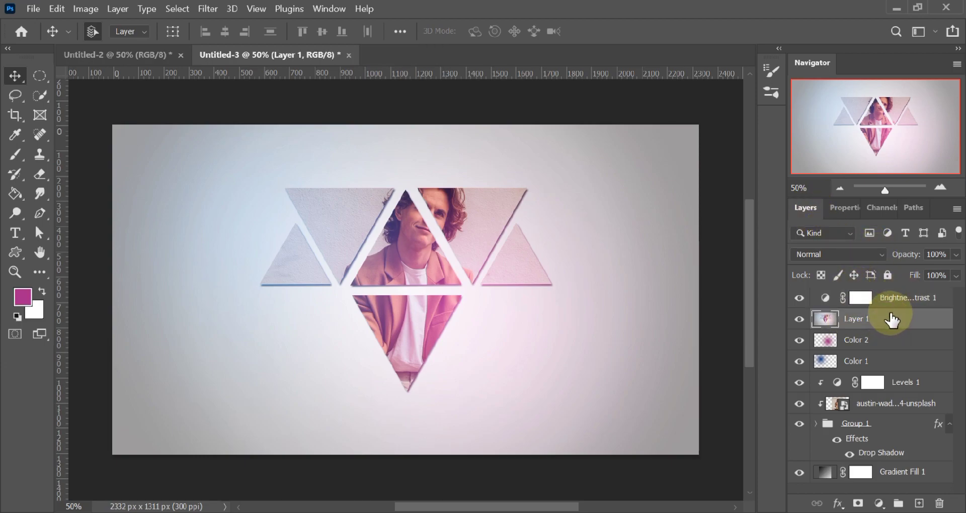
- Apply a Movie Prime Lens Flare at 80% brightness to the stamped layer, centred near the upper-right corner of the triangle design
{"action": "left_click", "coordinate": [208, 9]}
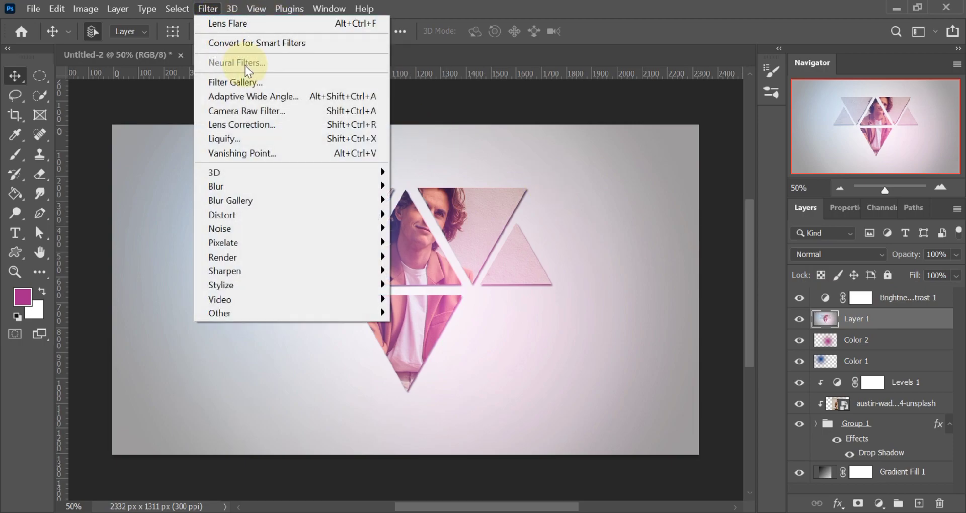
{"action": "mouse_move", "coordinate": [345, 256]}
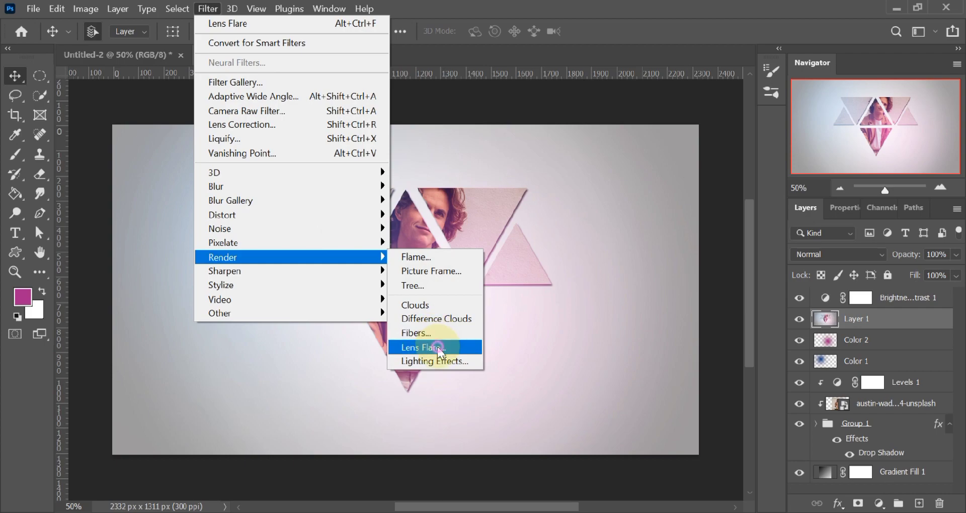
{"action": "left_click", "coordinate": [424, 347]}
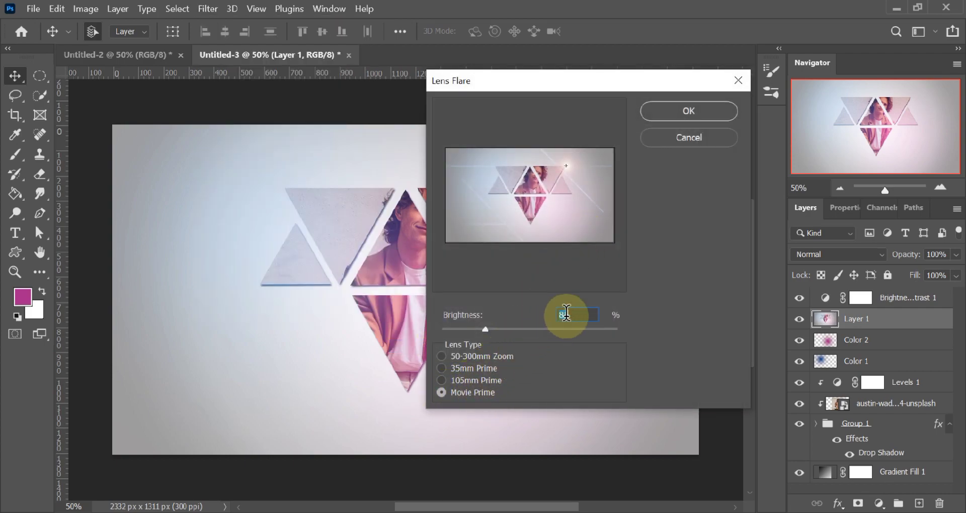
{"action": "left_click", "coordinate": [578, 315]}
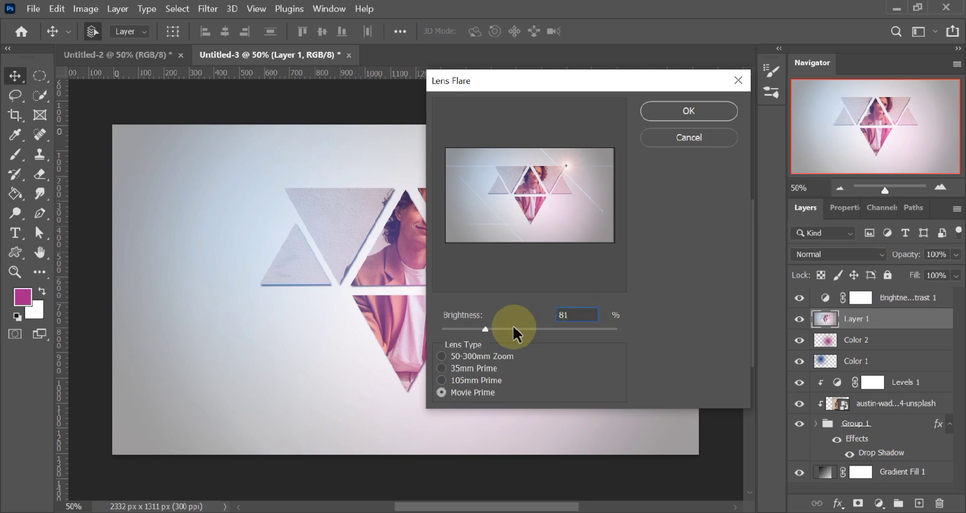
{"action": "mouse_move", "coordinate": [486, 329]}
{"action": "left_mouse_down"}
{"action": "mouse_move", "coordinate": [535, 330]}
{"action": "mouse_move", "coordinate": [486, 329]}
{"action": "left_mouse_up"}
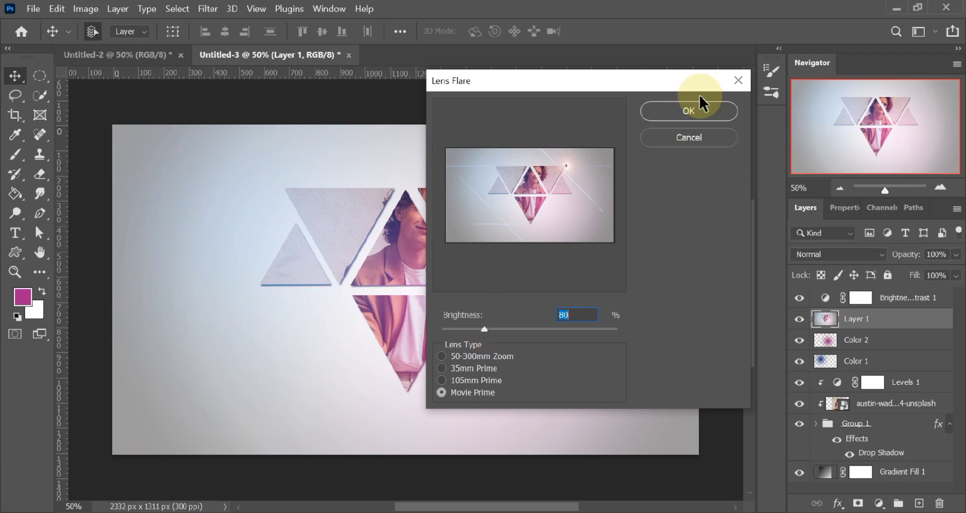
{"action": "mouse_move", "coordinate": [566, 166]}
{"action": "left_mouse_down"}
{"action": "mouse_move", "coordinate": [522, 180]}
{"action": "mouse_move", "coordinate": [535, 169]}
{"action": "mouse_move", "coordinate": [562, 172]}
{"action": "left_mouse_up"}
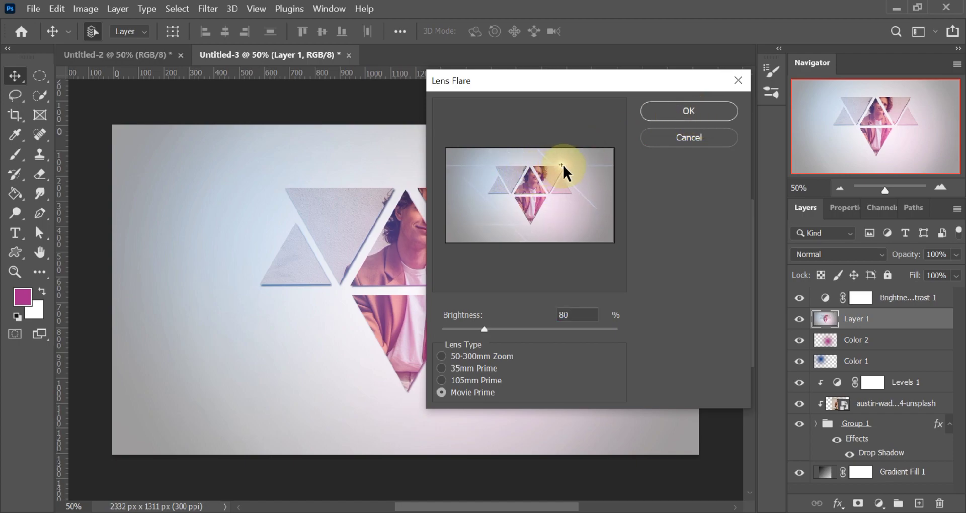
{"action": "left_click", "coordinate": [702, 110]}
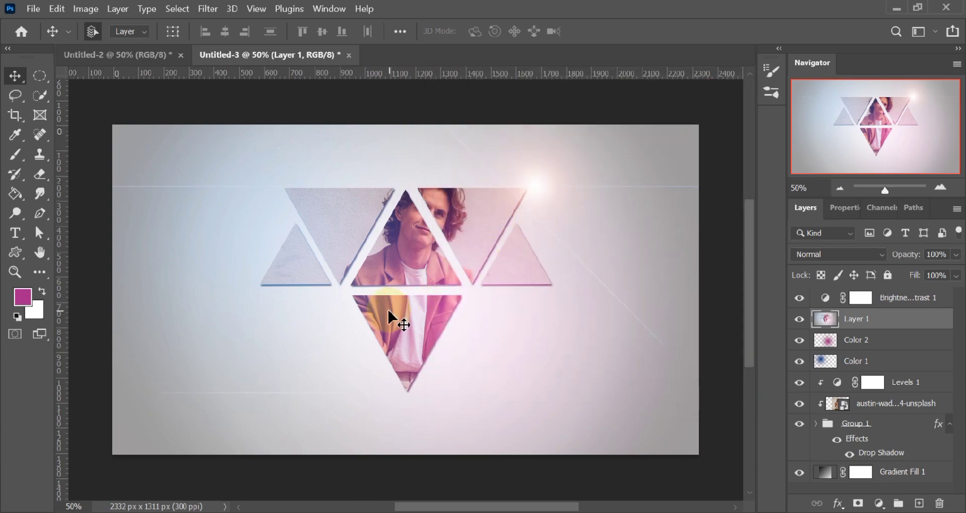